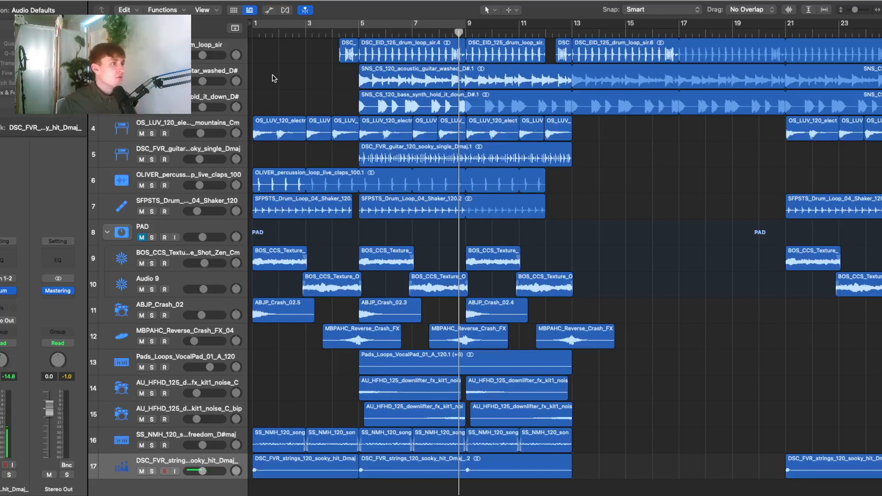
Play the full arrangement from just before bar 5, and again from bar 21.
key(super+Up)
key(super+Up)
key(super+Up)
key(super+Left)
key(super+Left)
key(super+Left)
key(super+Left)
key(super+Left)
key(super+Left)
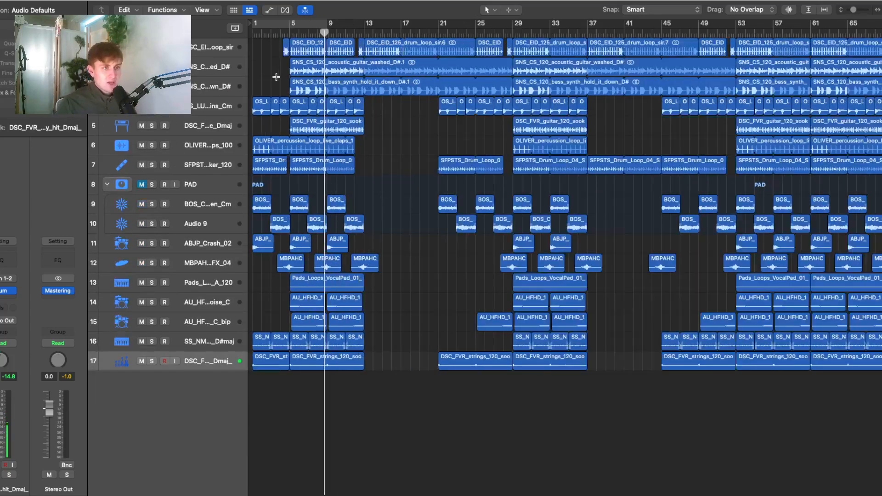
key(super+Left)
click(276, 33)
click(271, 33)
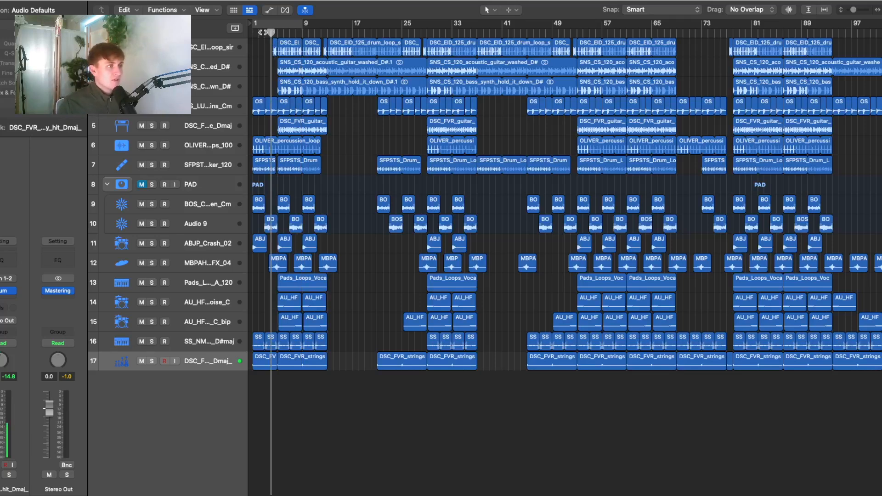
click(265, 33)
key(space)
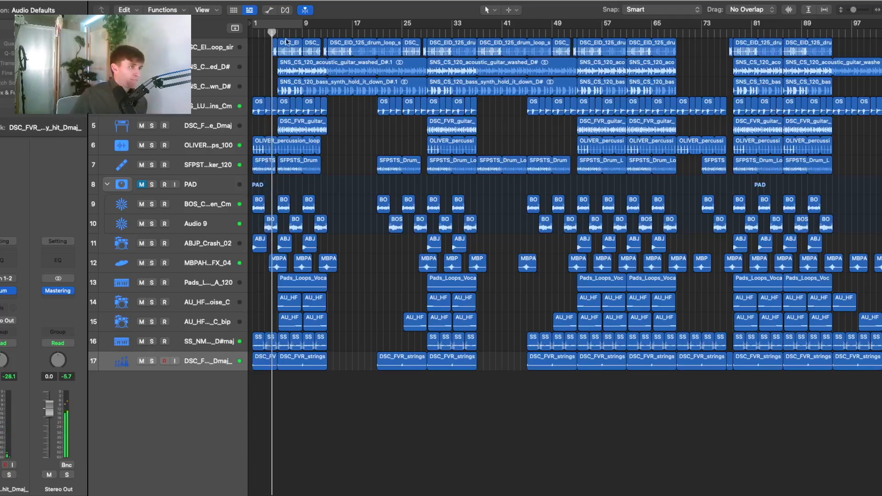
click(377, 33)
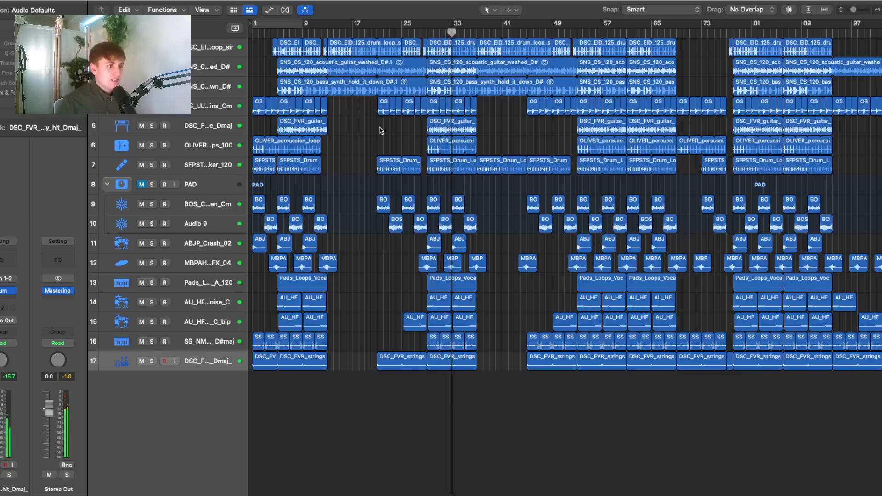
Solo the acoustic guitar track and play it from bar 29.
click(193, 69)
key(ctrl+s)
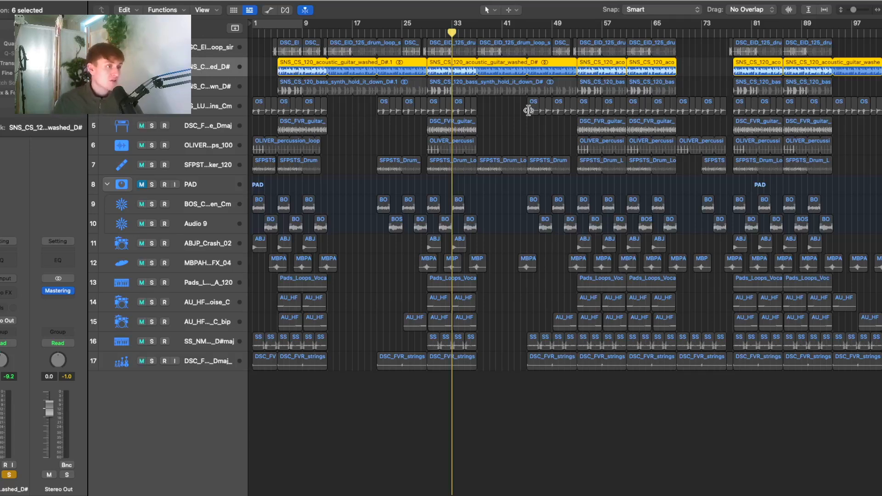
click(427, 33)
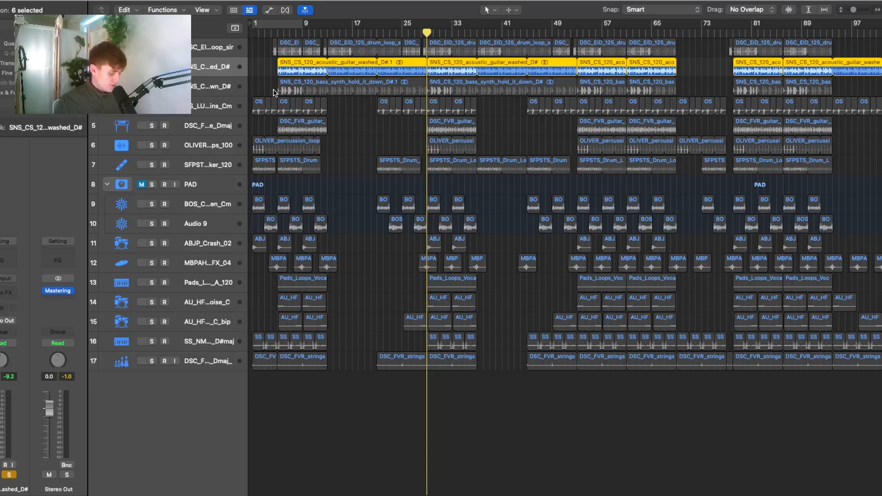
key(super+Down)
key(super+Down)
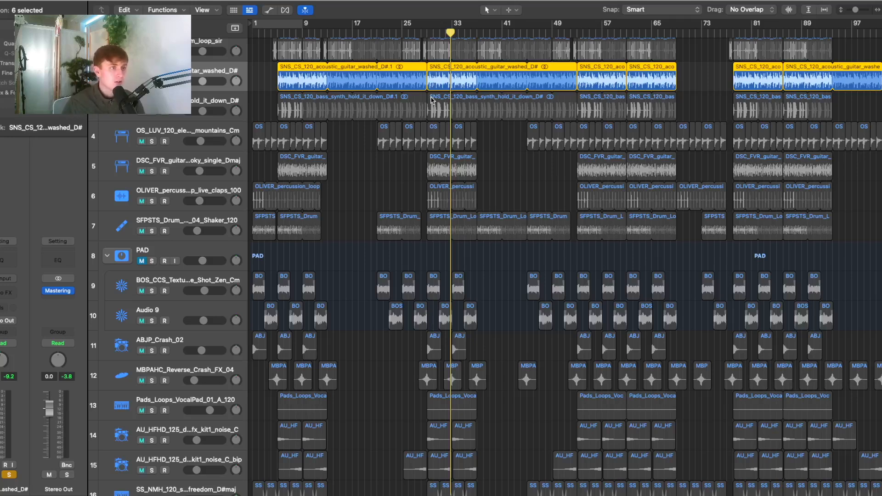
scroll(431, 98, up, 1)
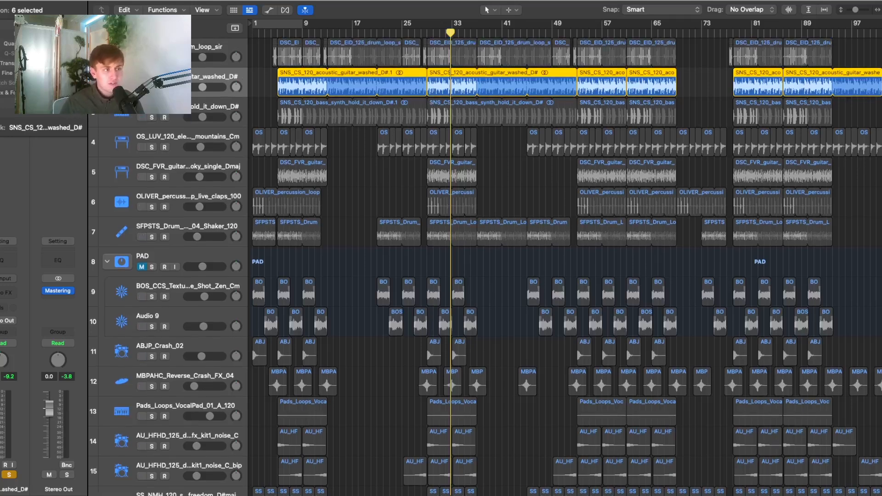
Add the drum loop track to the solo and set the playhead to bar 29.
click(152, 58)
click(428, 33)
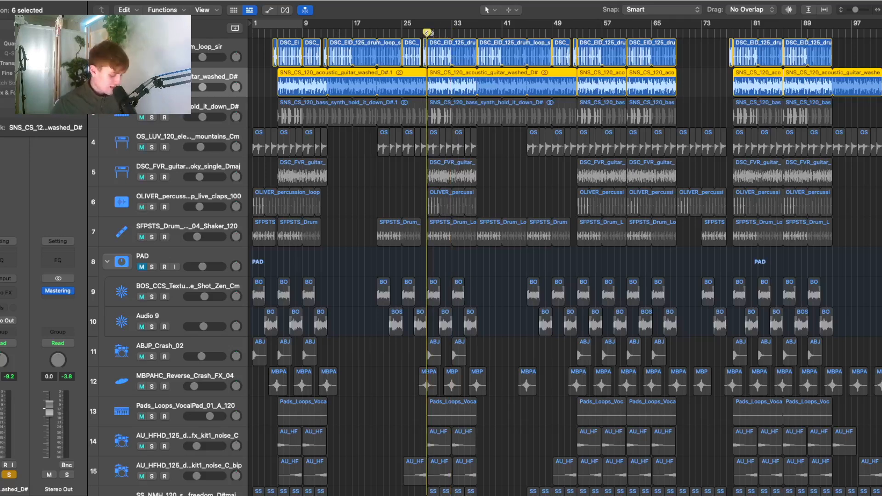
key(super+Right)
key(super+Right)
key(super+Right)
key(super+Right)
key(super+Down)
key(super+Down)
scroll(429, 33, right, 10)
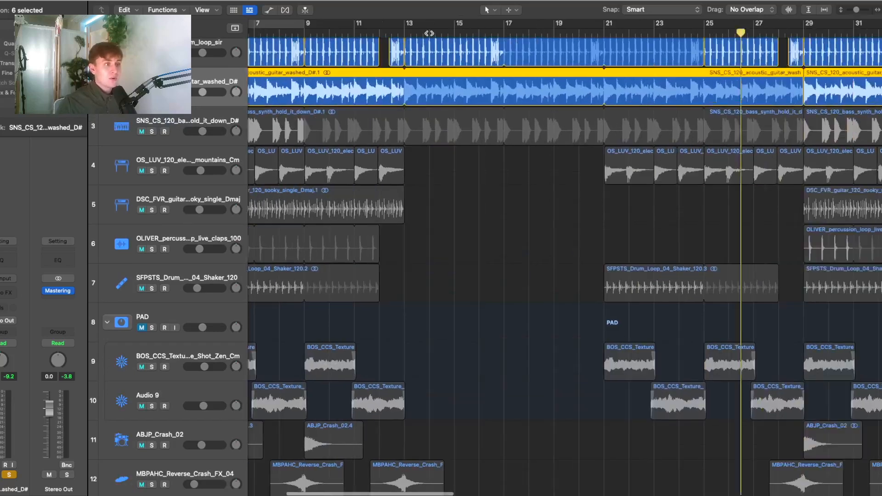
scroll(430, 33, up, 1)
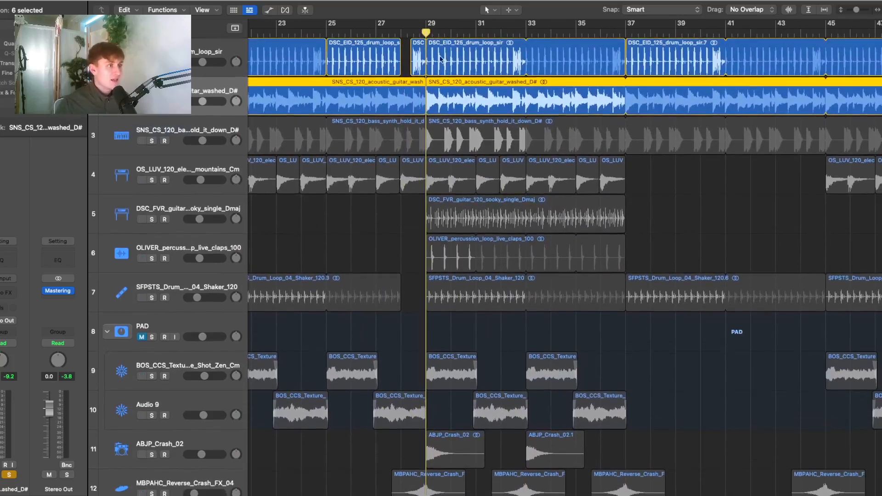
Take the acoustic guitar out of solo and play the drum loop alone from just before bar 29.
click(402, 33)
click(427, 34)
key(s)
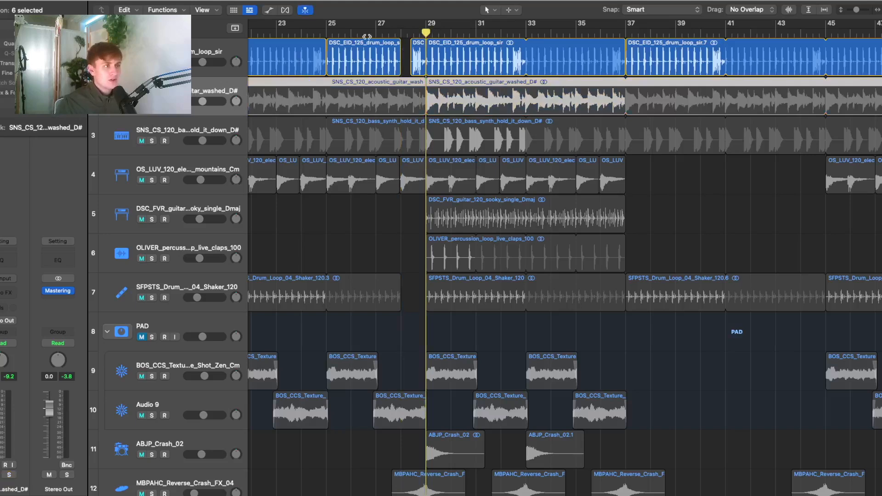
click(408, 34)
key(space)
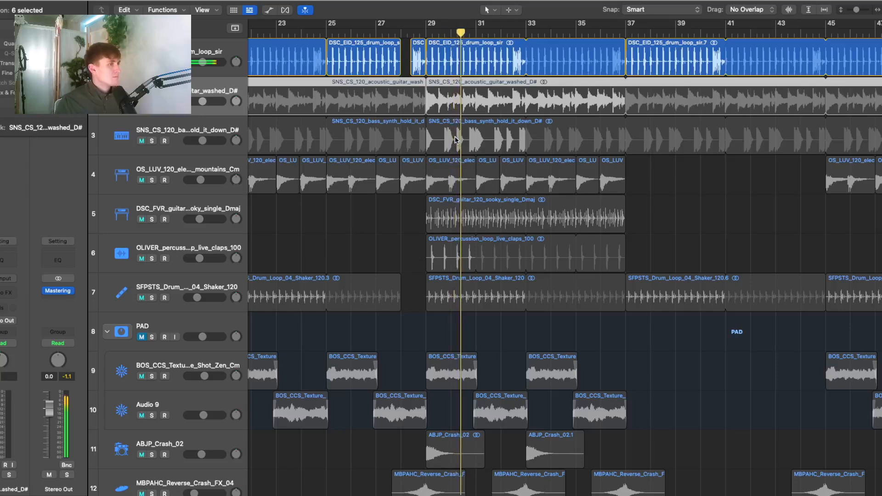
key(space)
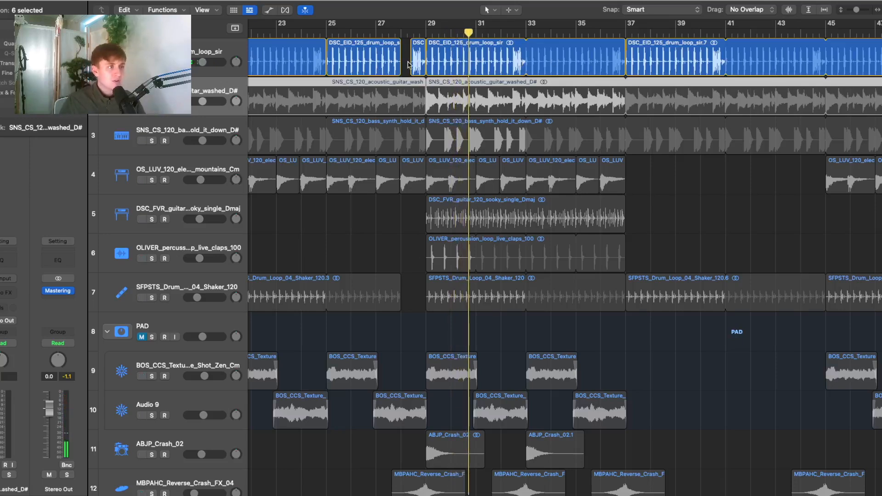
click(331, 35)
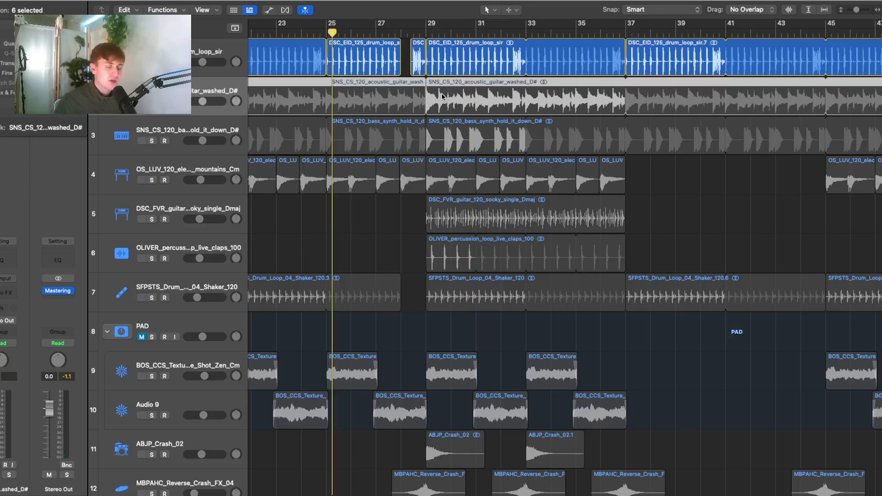
double_click(395, 30)
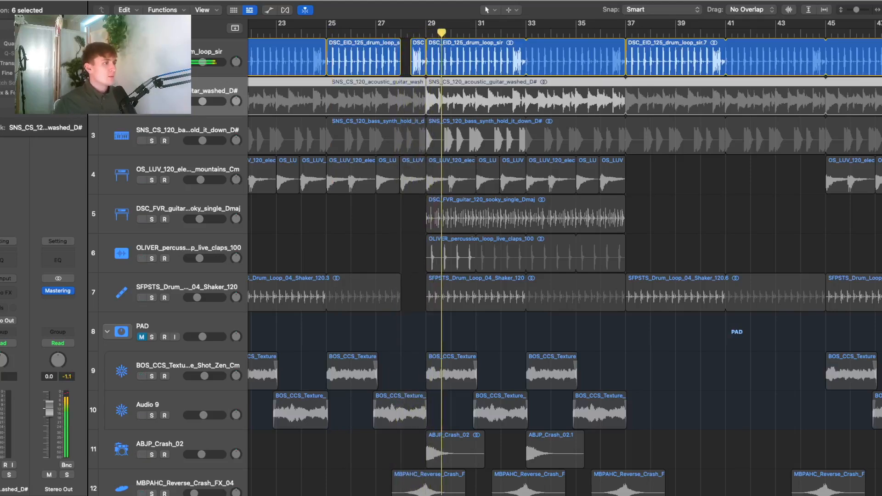
Solo the acoustic guitar and bass synth tracks along with the drum loop, and play them from bar 29.
click(204, 89)
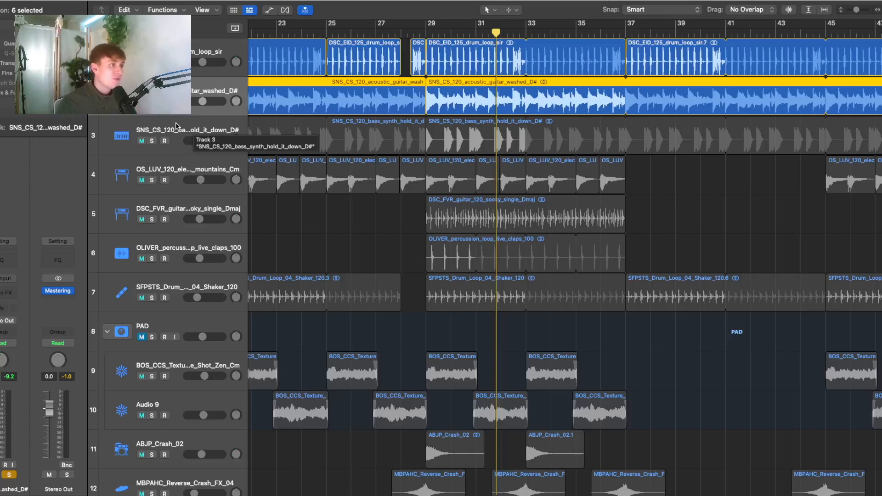
click(176, 124)
click(152, 141)
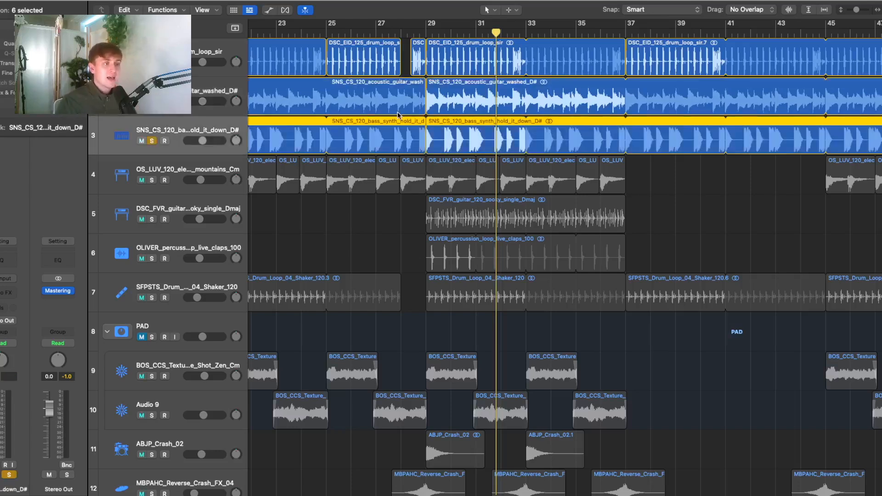
click(426, 31)
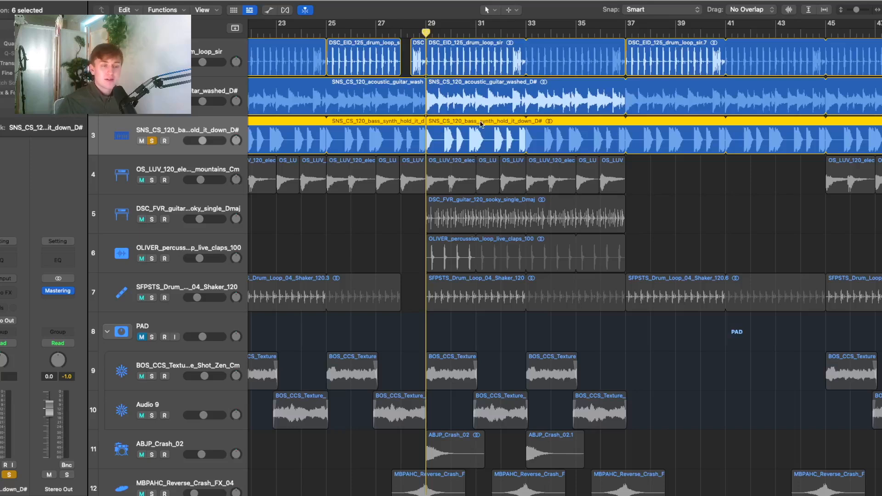
key(space)
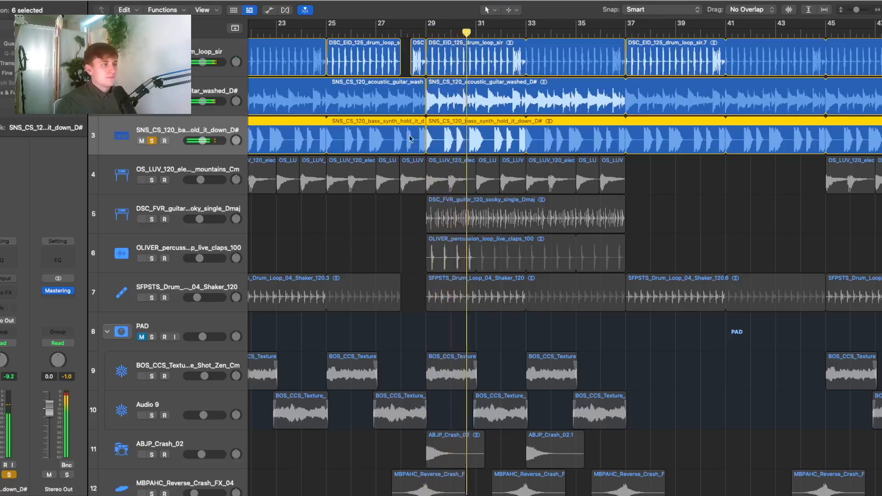
Take the acoustic guitar out of solo and play only the bass synth and drum loop from bar 29.
click(152, 101)
click(151, 62)
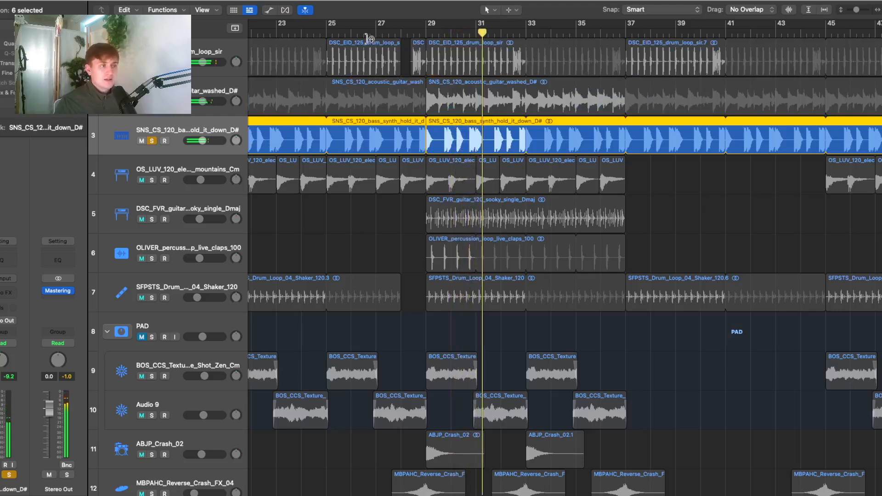
click(426, 31)
click(152, 62)
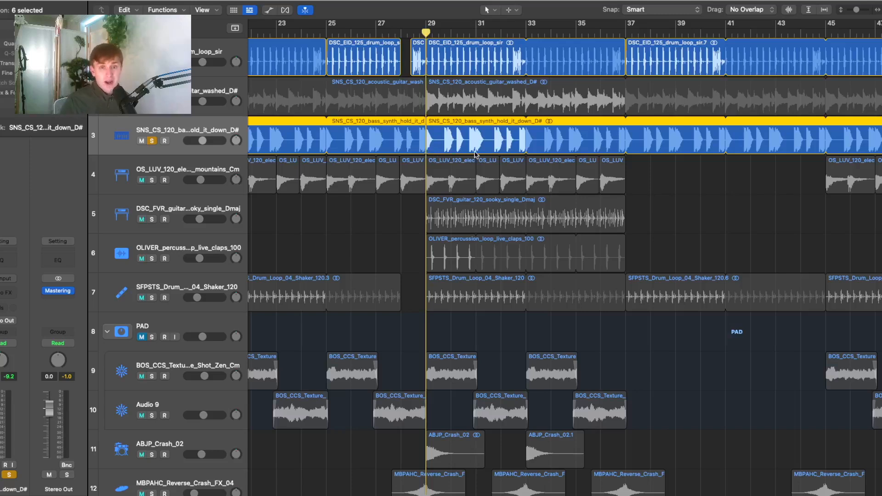
key(space)
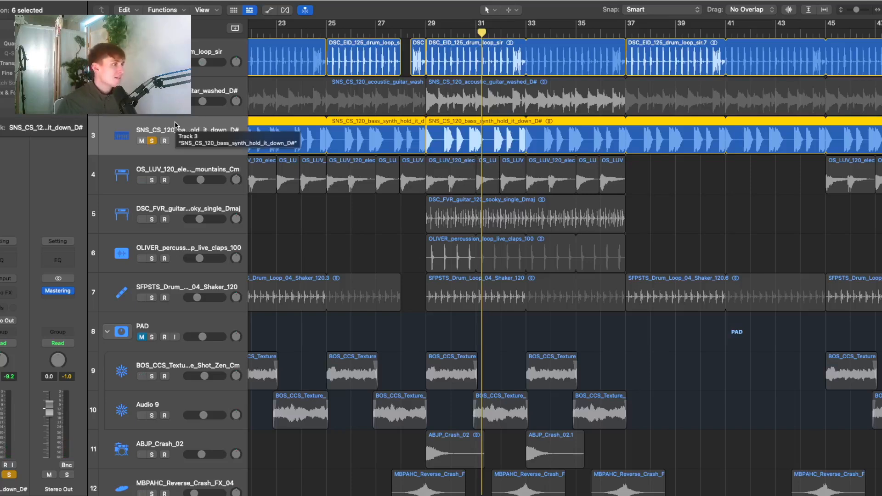
Clear the current solos and solo the electric piano track with the playhead at bar 29.
click(151, 140)
key(ctrl+s)
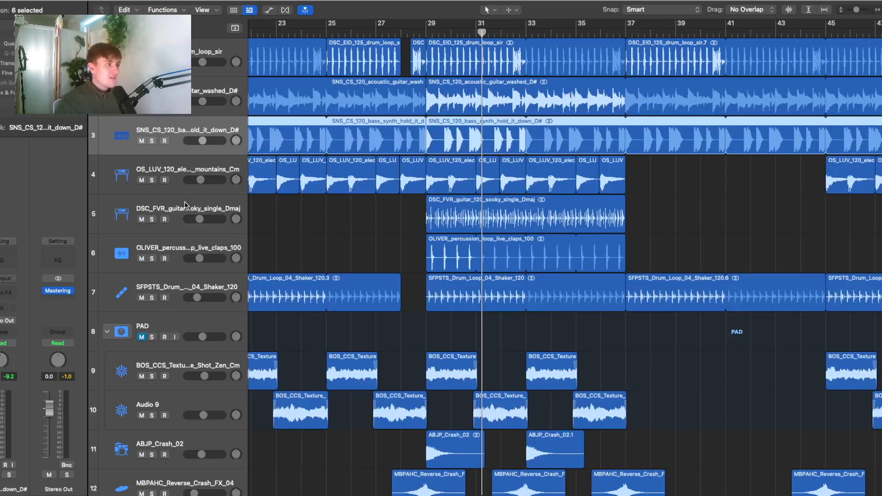
click(152, 180)
click(425, 31)
Audition a temporary copy of the electric piano chords region between about bars 38 and 42, and delete it.
drag(450, 186, 647, 186)
click(699, 179)
click(649, 32)
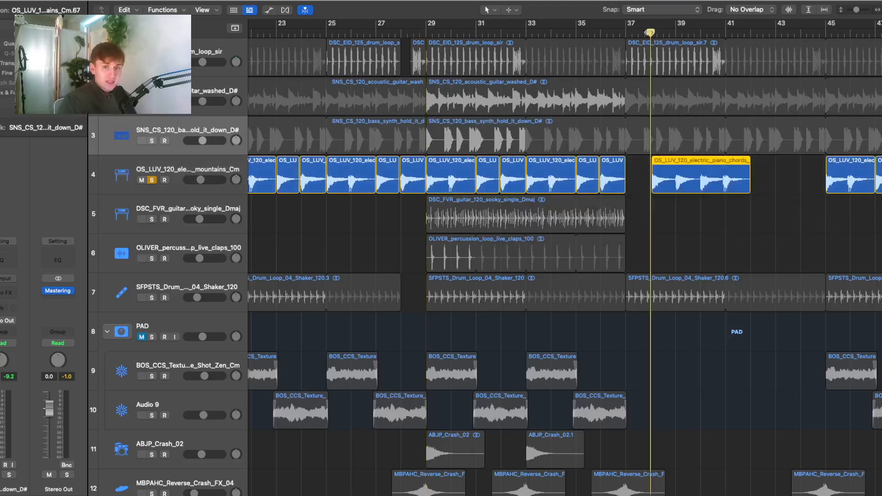
key(space)
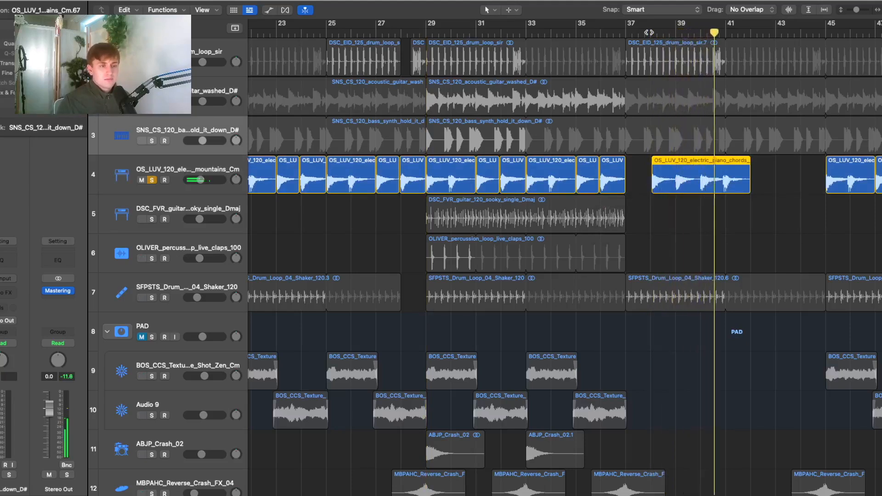
click(791, 226)
click(721, 174)
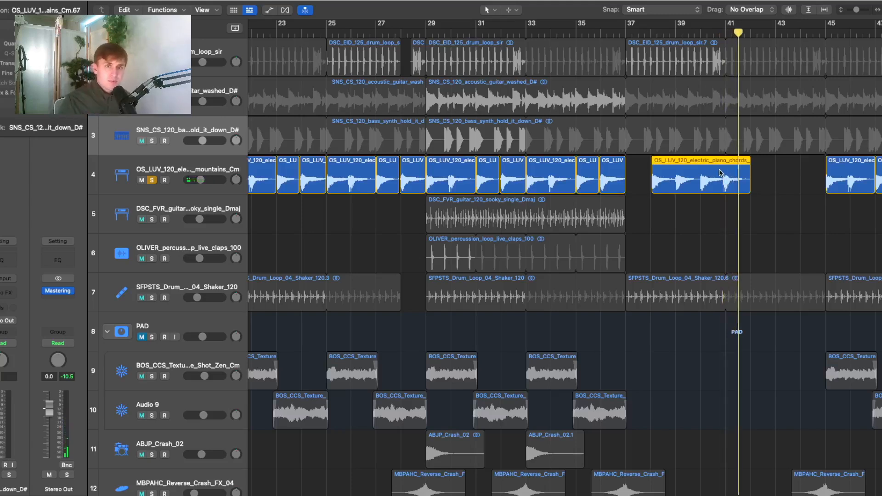
key(Delete)
Play the electric piano alone from bar 29, and again with the drum loop, acoustic guitar and bass synth soloed.
scroll(580, 180, up, 5)
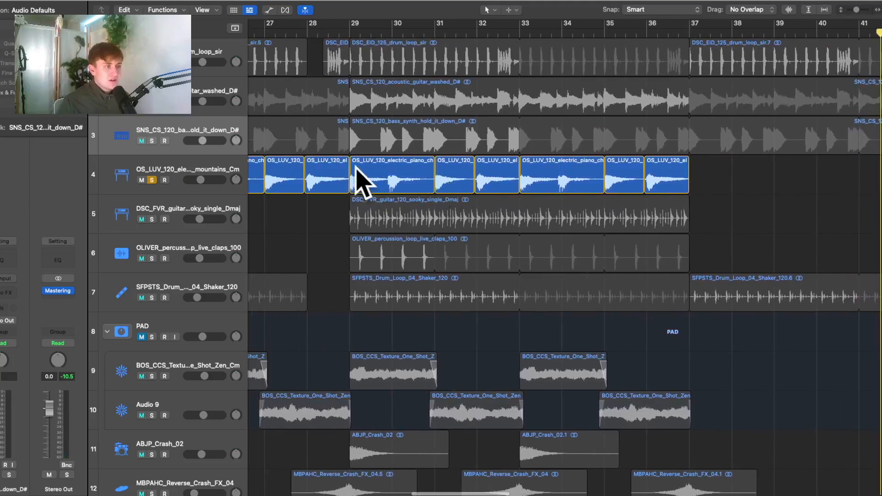
click(349, 32)
key(space)
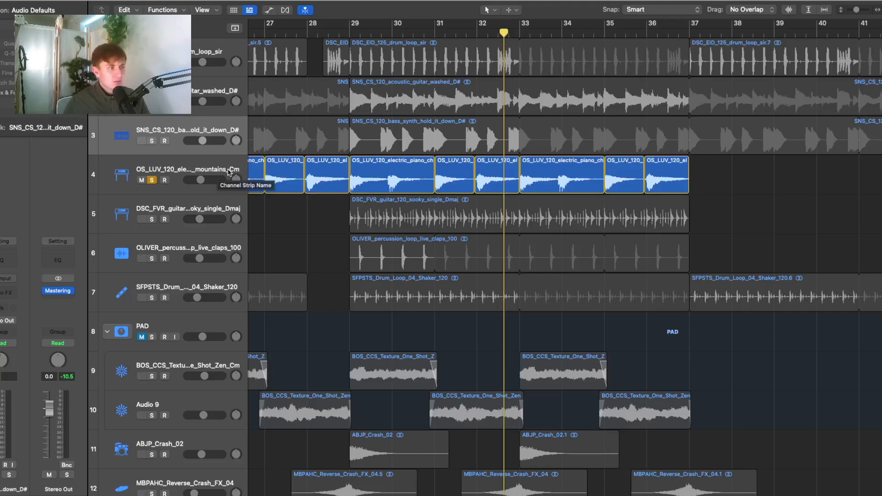
click(151, 140)
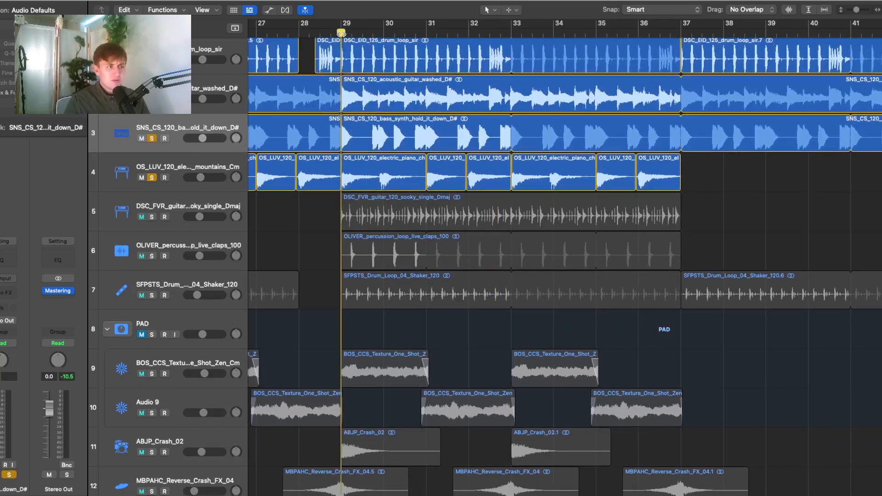
key(space)
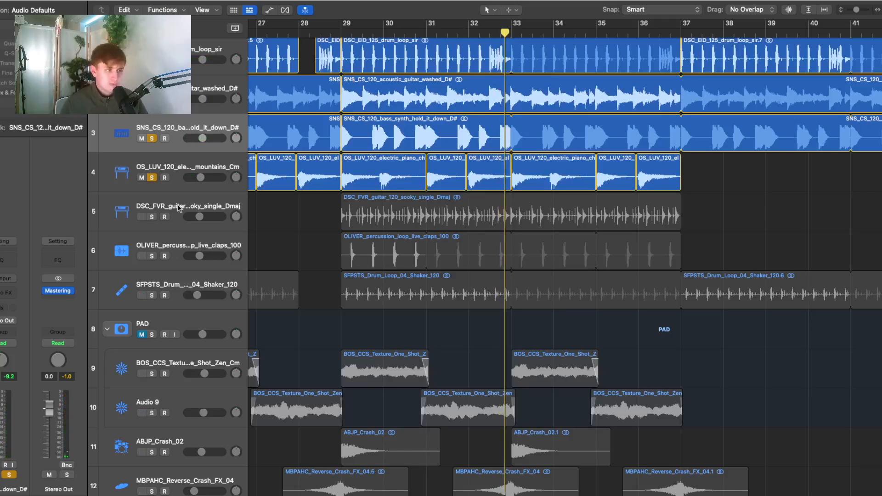
Solo the sooky guitar track too and play from bar 29, switching the other four tracks out of solo and back in.
click(152, 217)
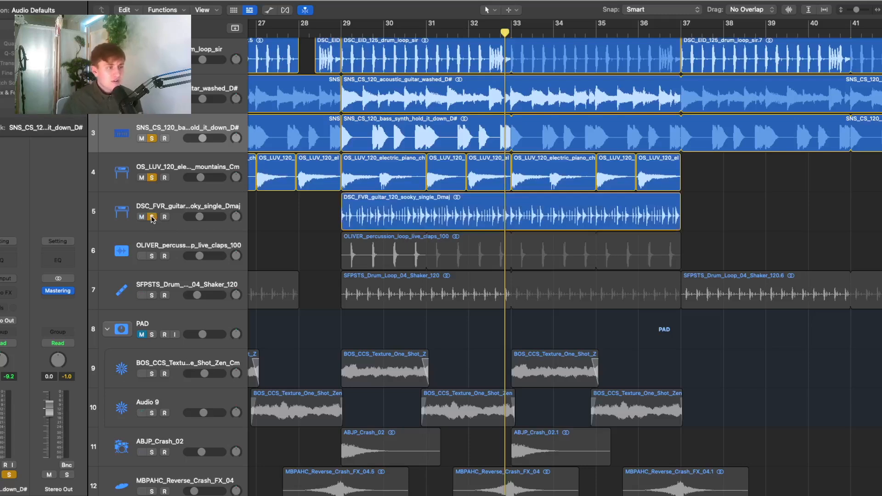
click(341, 33)
key(space)
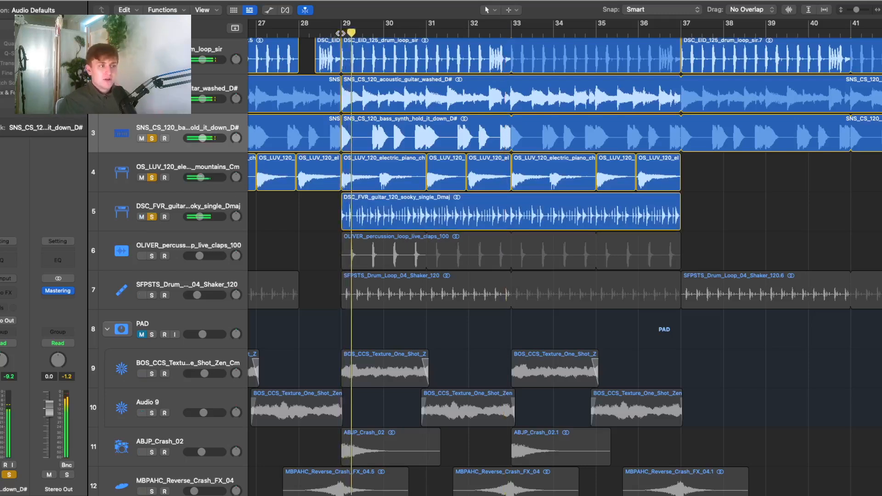
drag(152, 178, 153, 60)
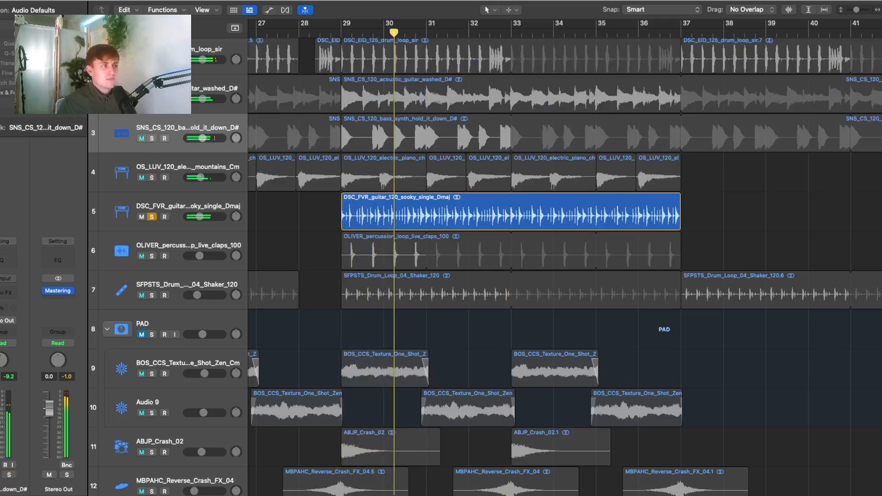
drag(152, 178, 152, 60)
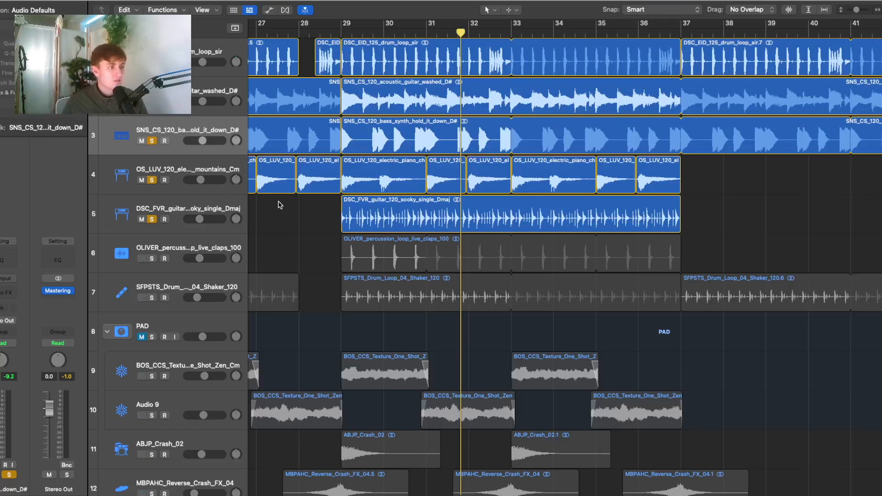
Clear the current solos and solo the live claps percussion track and the shaker drum loop track.
scroll(284, 209, down, 2)
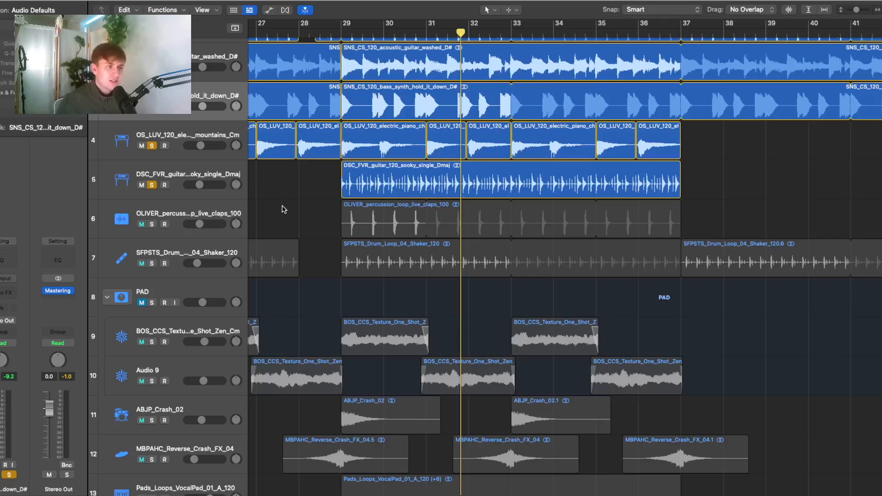
key(ctrl+s)
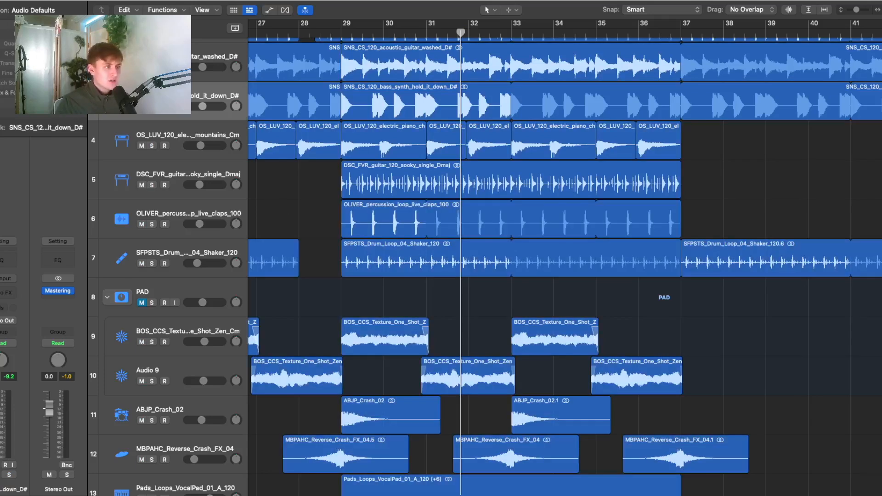
scroll(165, 133, down, 2)
key(ctrl+s)
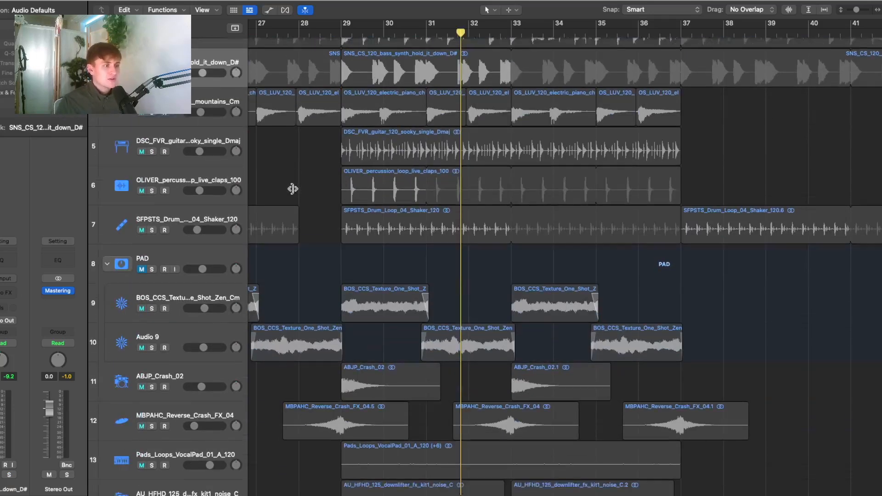
click(152, 182)
click(152, 221)
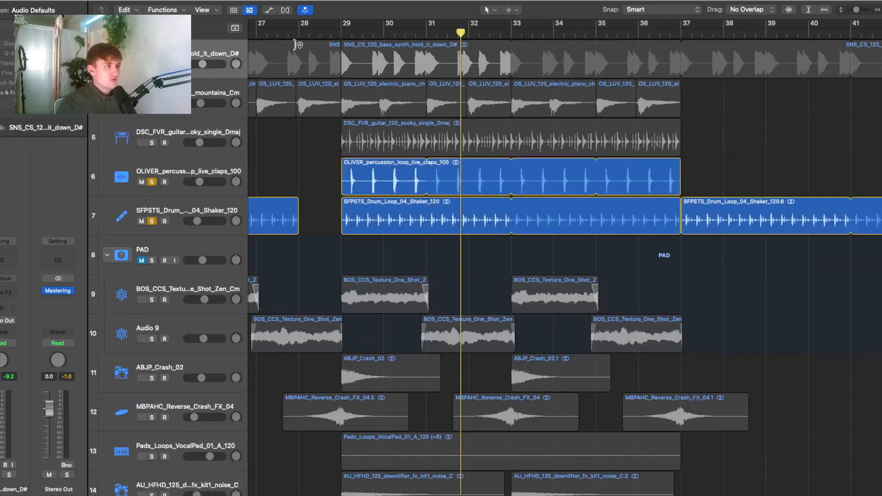
Play the soloed live claps and shaker tracks together from bar 29.
click(341, 41)
click(341, 30)
click(406, 253)
key(space)
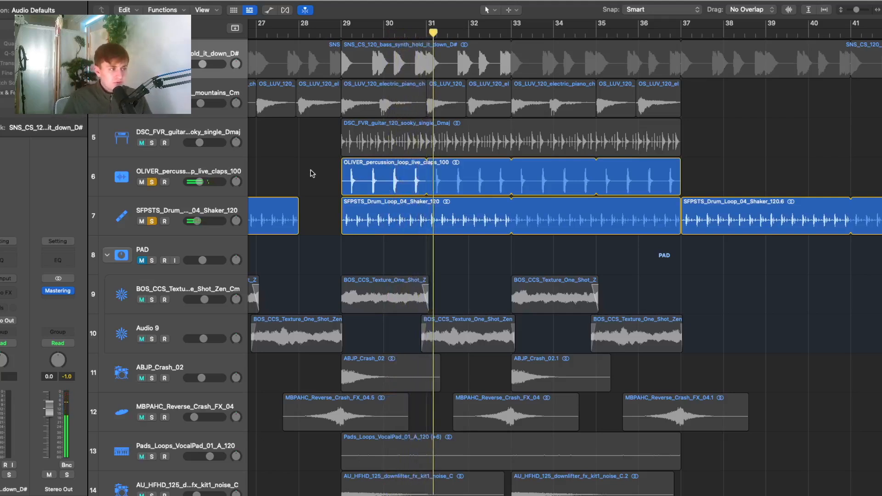
Select the live claps region, show the Flex view, and return the playhead to bar 29.
click(356, 179)
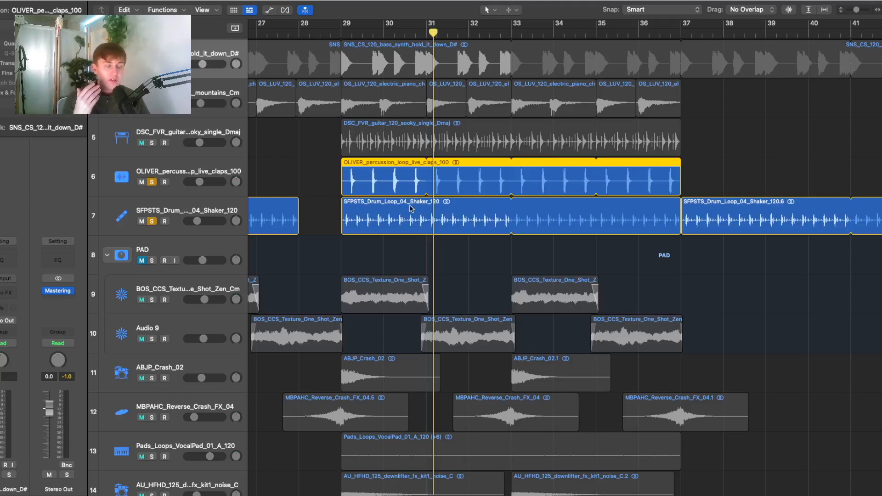
click(285, 10)
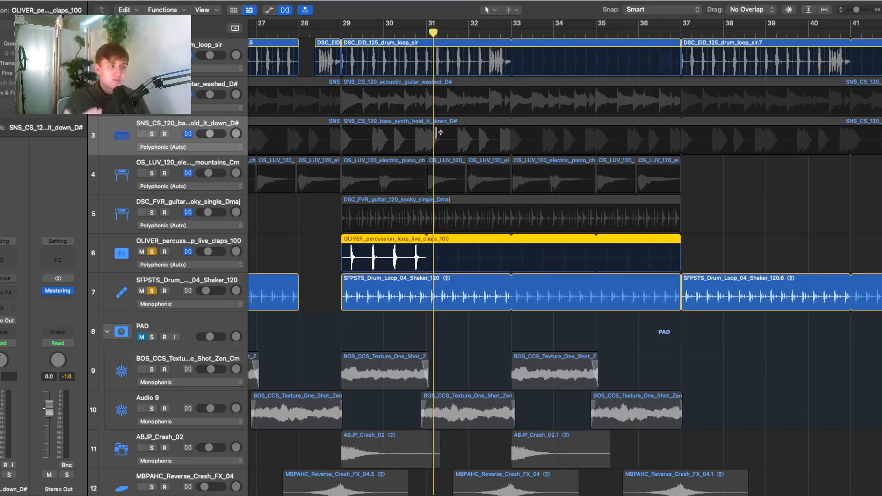
click(342, 32)
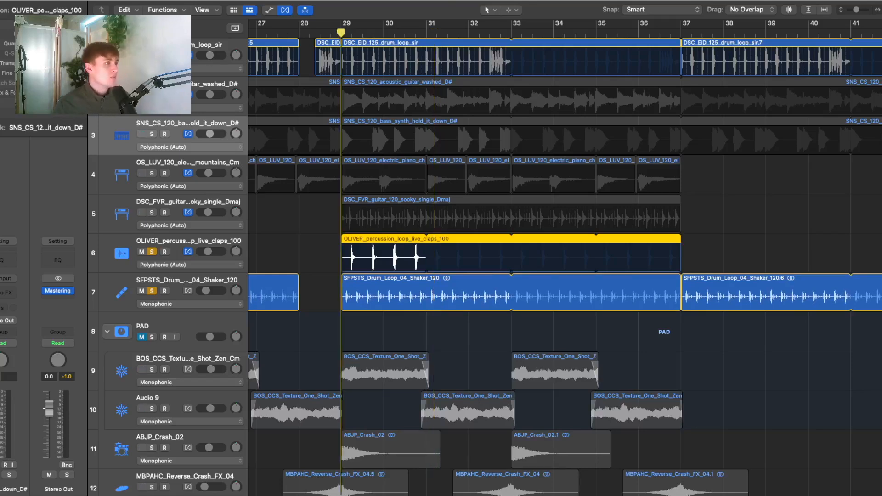
Clear the solos on the live claps and shaker tracks.
scroll(303, 252, down, 1)
key(ctrl+s)
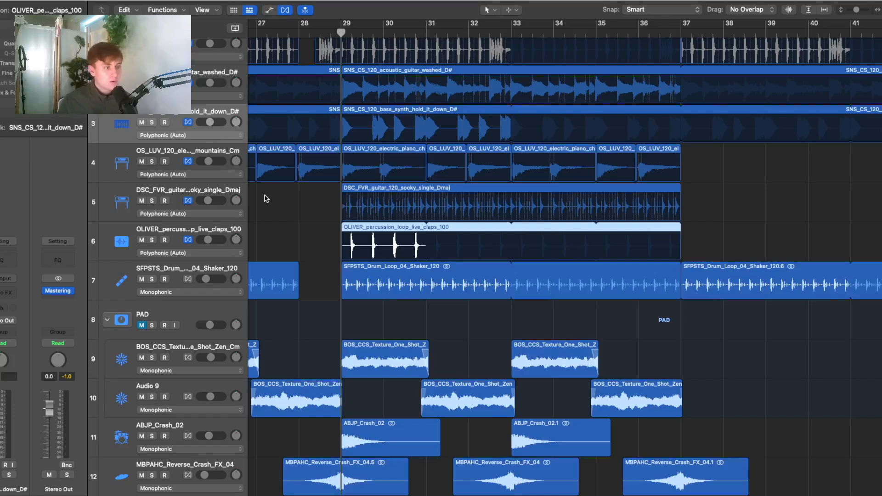
scroll(418, 232, down, 3)
click(161, 218)
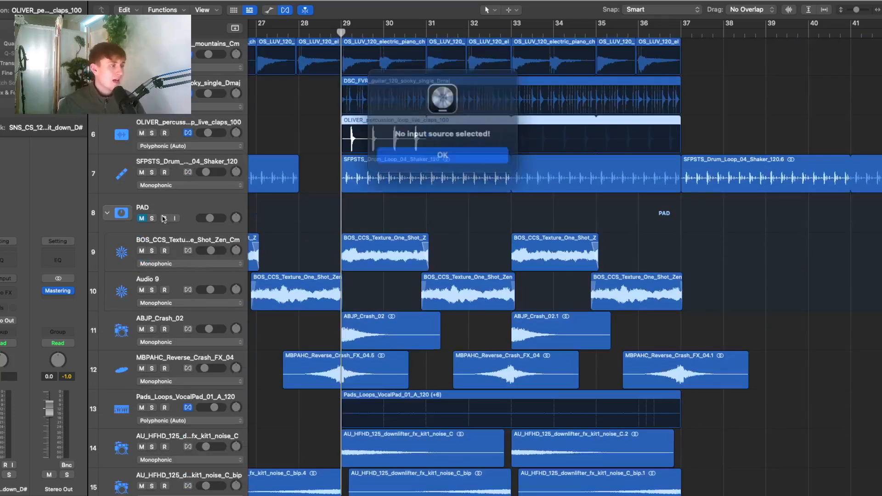
click(436, 150)
click(160, 217)
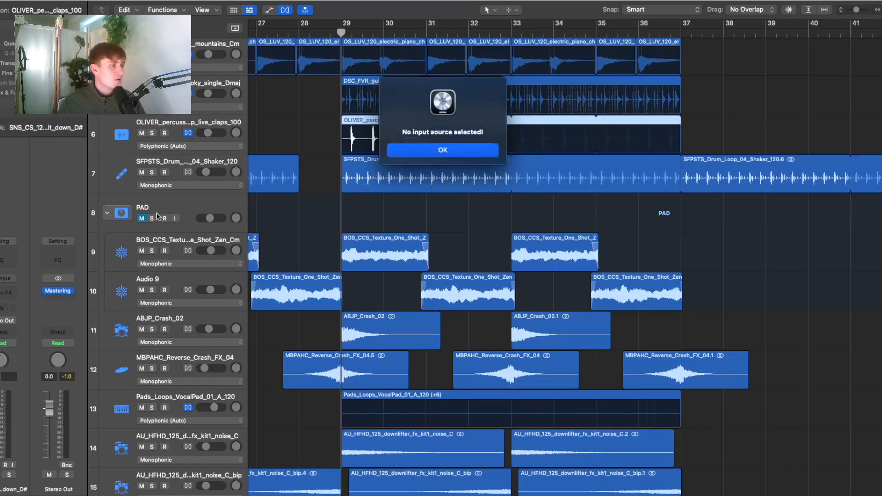
click(443, 152)
Unmute and solo the PAD track stack and play its two texture tracks from bar 29.
click(387, 215)
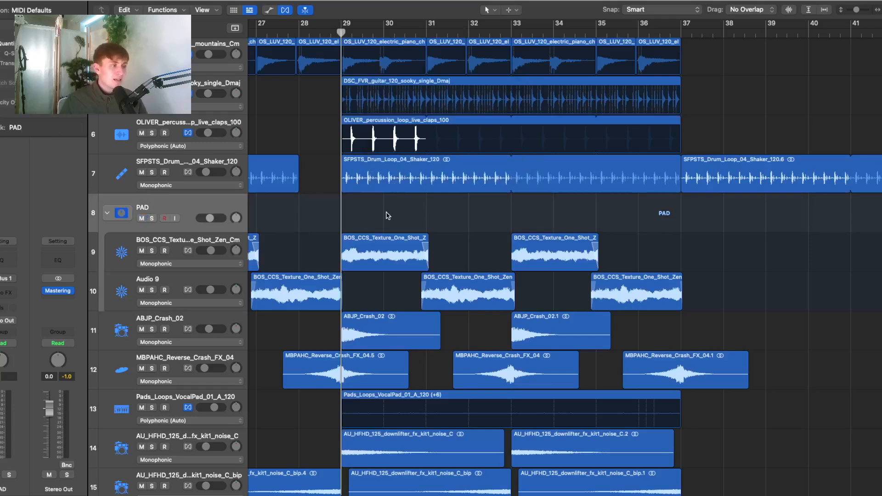
click(154, 219)
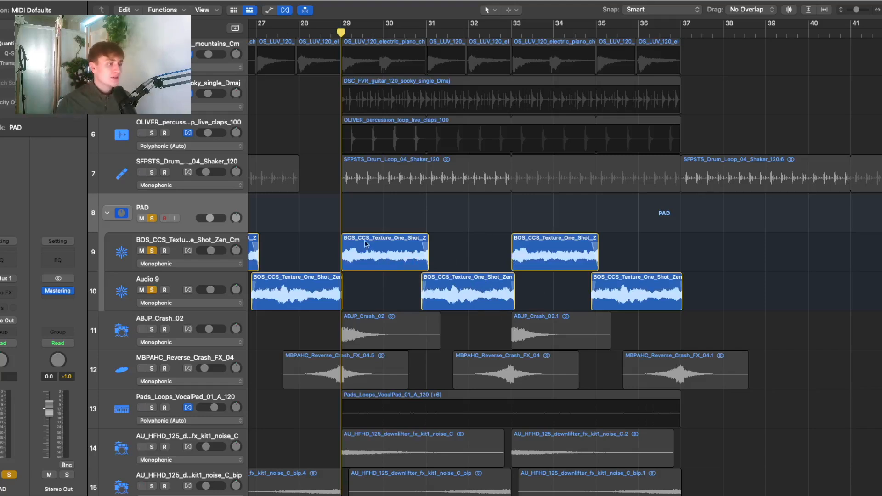
key(space)
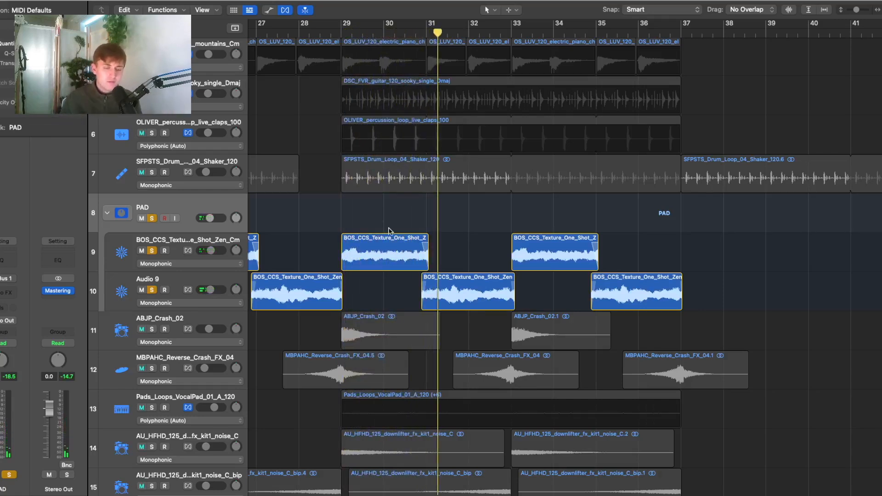
Examine the faded overlap of the two pad texture regions near bar 31 closely and play across it.
key(super+Right)
key(super+Right)
key(super+Right)
key(super+Right)
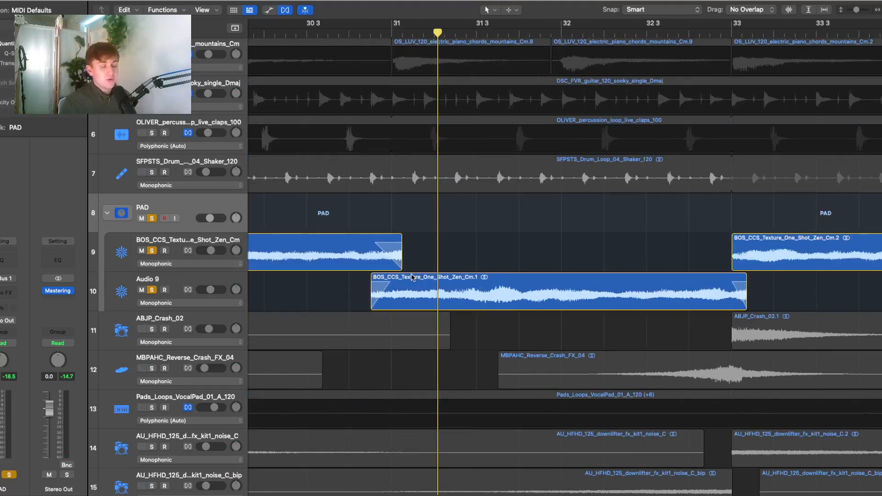
scroll(516, 246, left, 3)
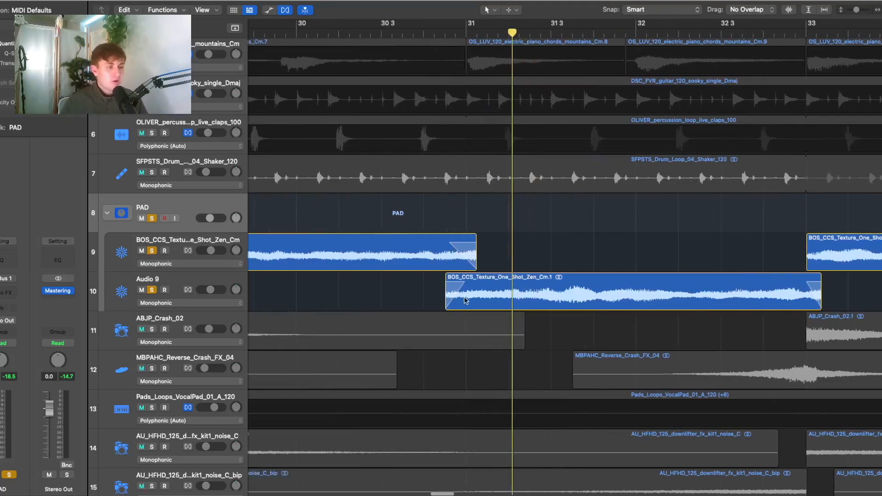
scroll(465, 296, up, 1)
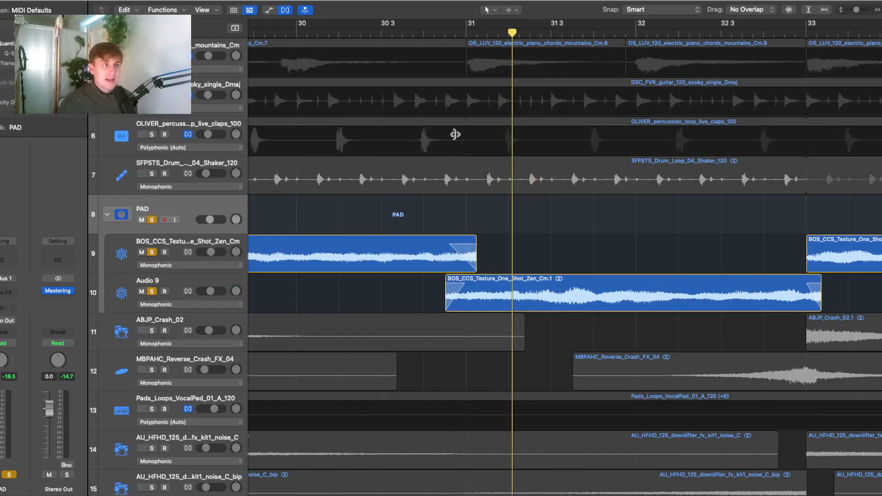
click(403, 35)
key(space)
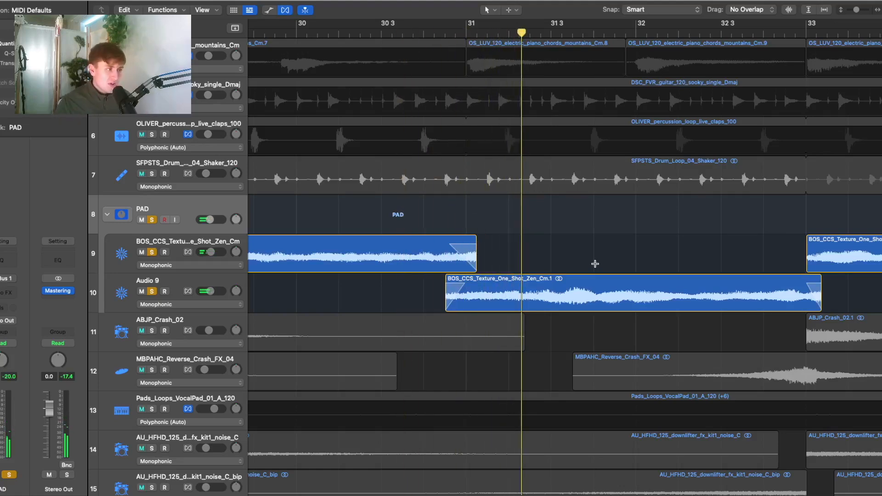
Collapse the PAD track stack with the whole section around bars 23 to 42 in view.
scroll(595, 266, down, 6)
scroll(596, 266, down, 2)
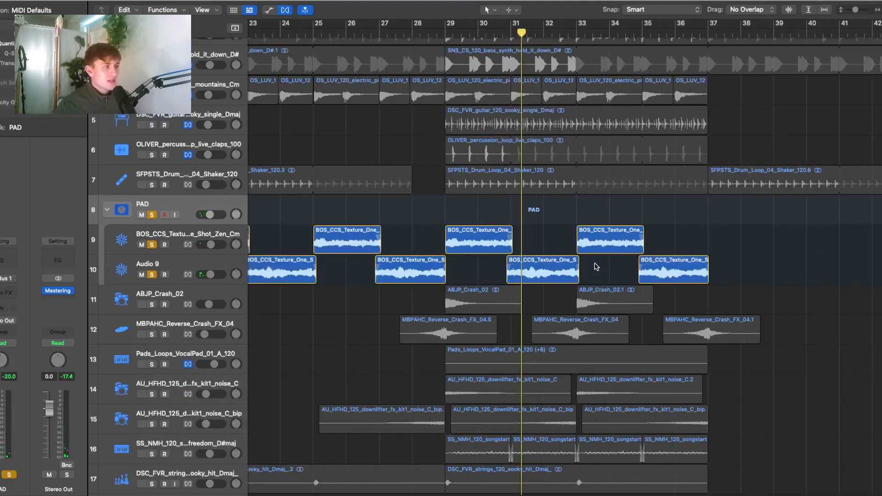
click(108, 211)
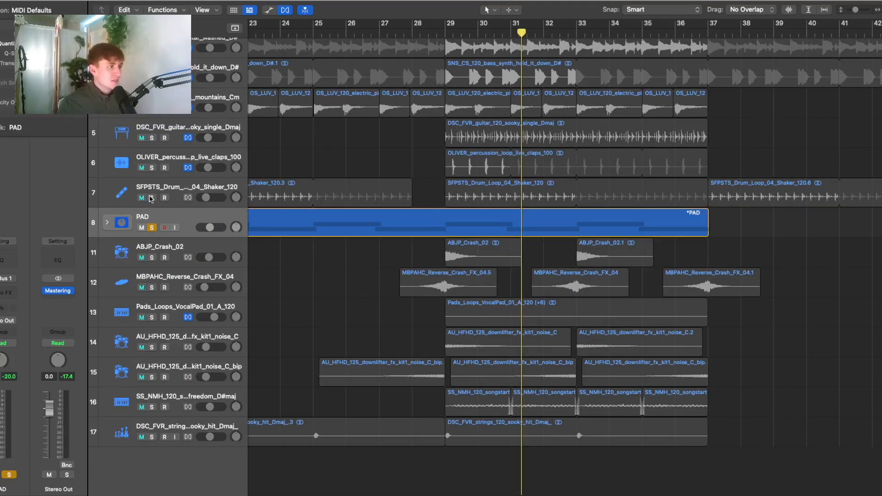
Solo the seven tracks above the PAD stack as well and play the layered mix from just before bar 29.
drag(152, 198, 151, 48)
scroll(151, 47, up, 2)
click(424, 33)
key(space)
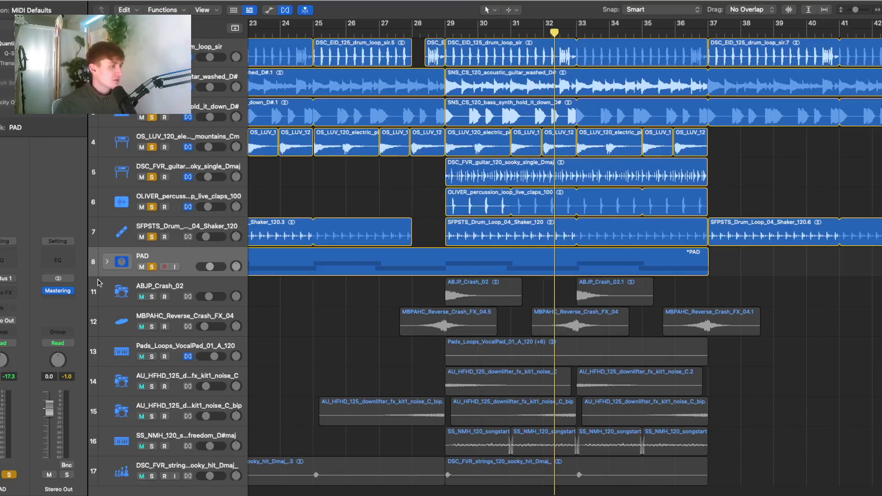
Solo only the ABJP_Crash_02 track, with all other tracks out of solo, and play it from bar 29.
click(144, 296)
click(446, 42)
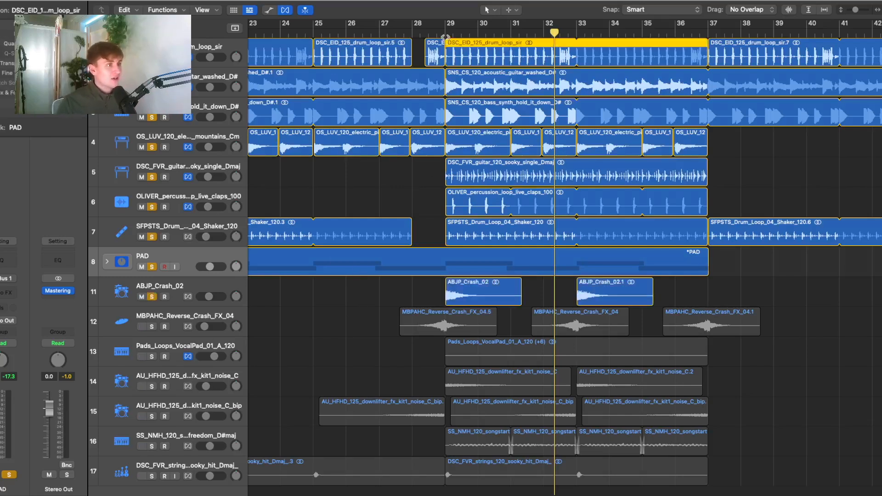
click(155, 265)
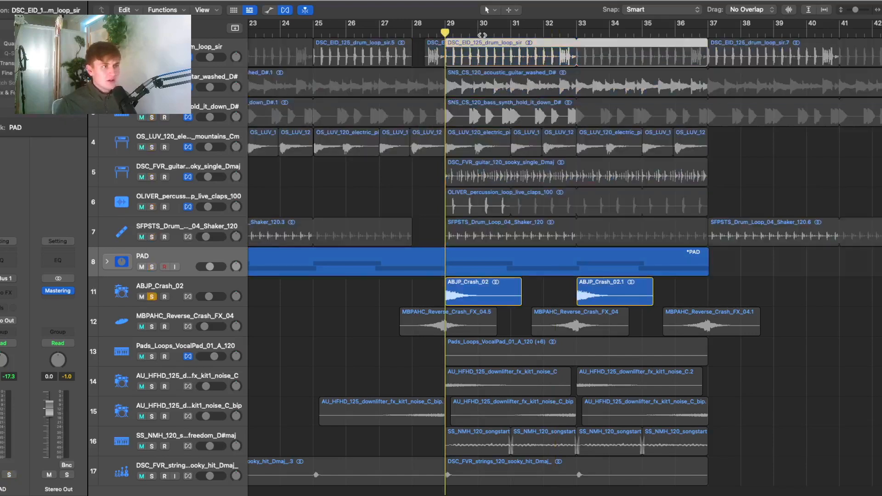
key(space)
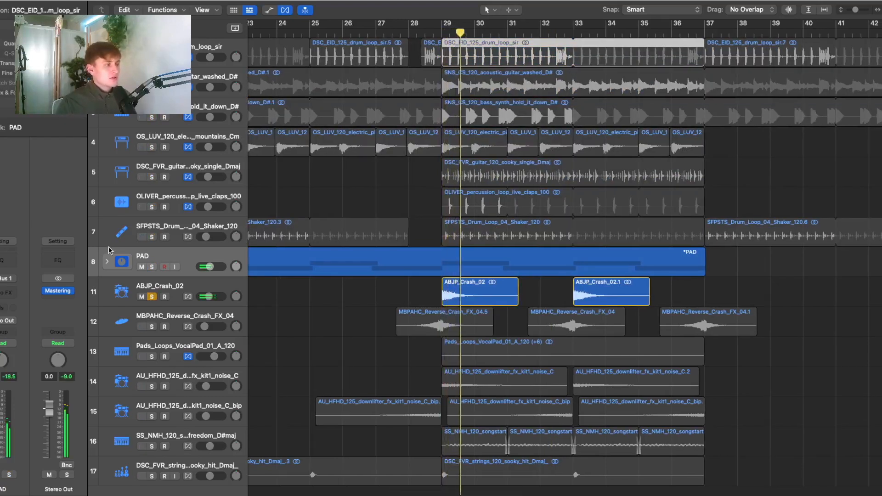
Solo the MBPAHC_Reverse_Crash_FX_04 track alongside the crash and play both from about bar 28.
click(152, 267)
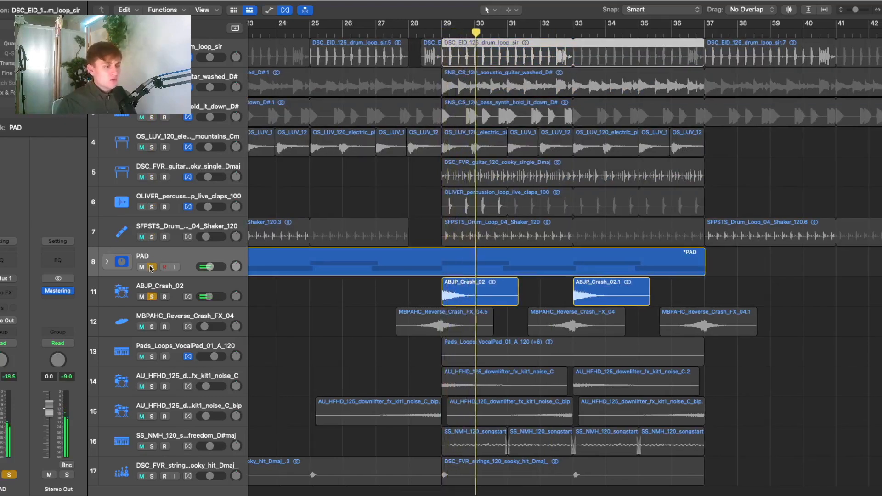
click(152, 327)
click(151, 267)
click(431, 32)
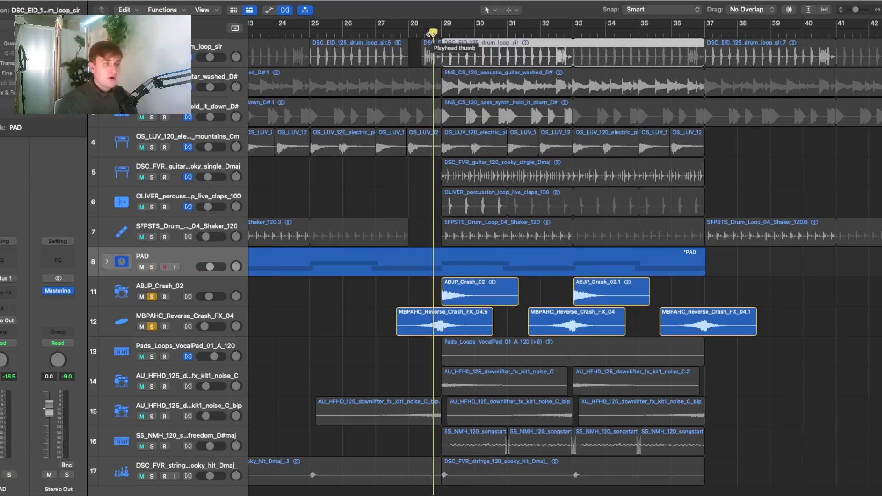
drag(430, 32, 416, 32)
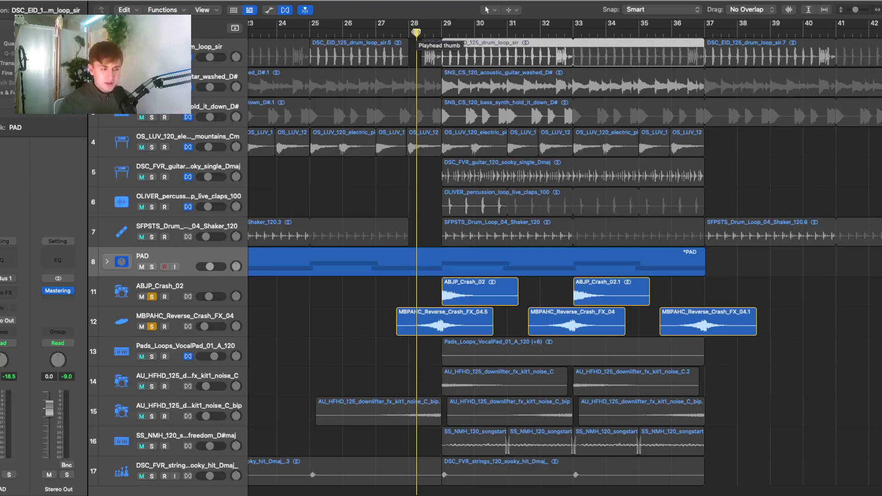
key(space)
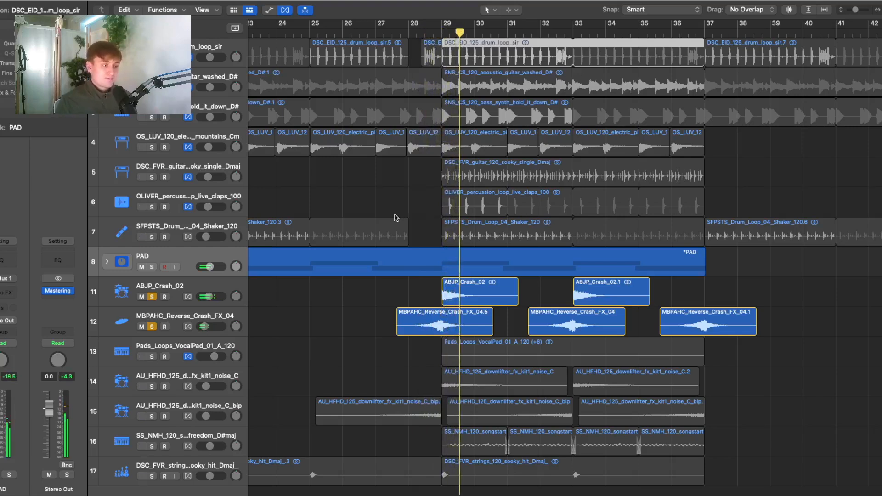
Solo the two downlifter noise effect tracks too and play all four effects from shortly before bar 29.
click(153, 387)
click(153, 417)
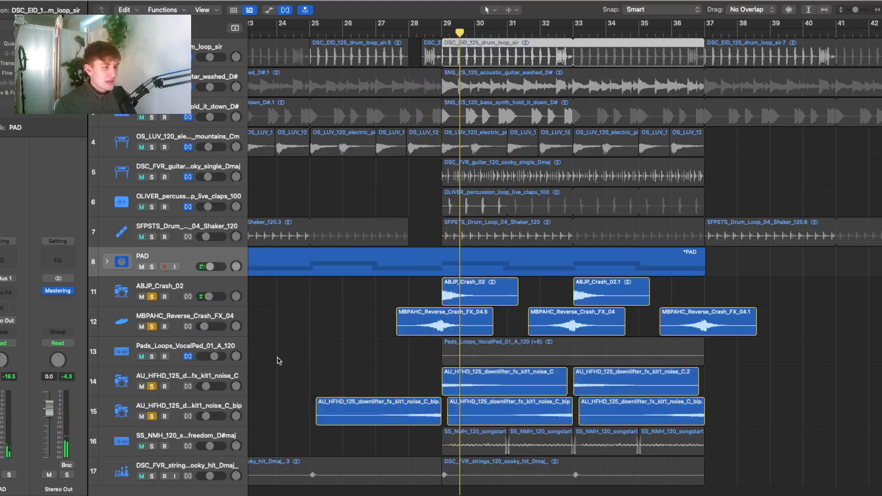
scroll(400, 55, down, 2)
click(424, 31)
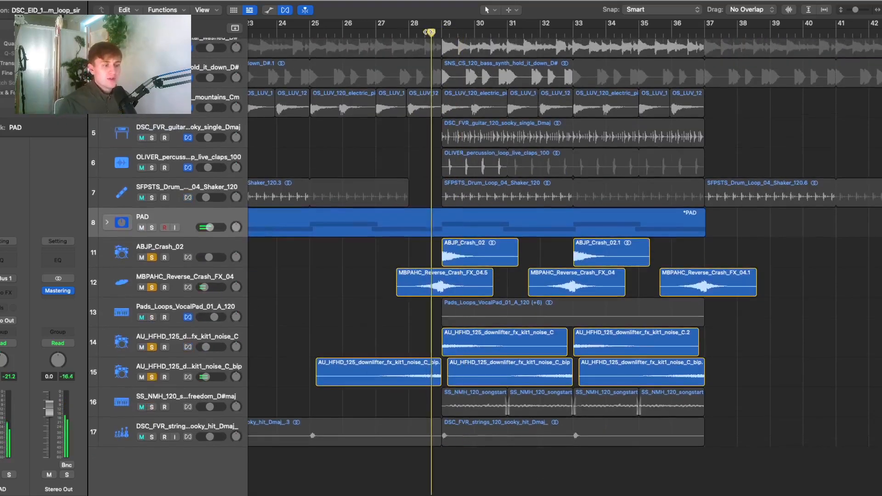
key(space)
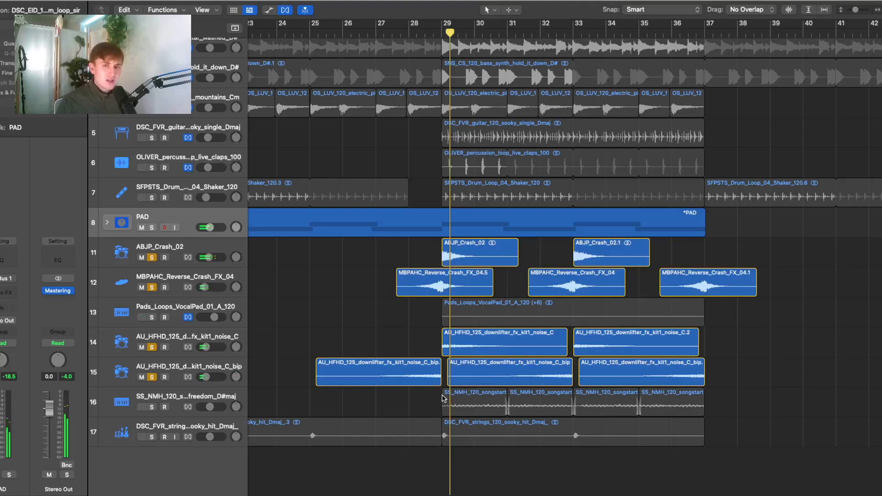
Select the noise_C_bip region before bar 29 and take its track out of solo.
click(417, 353)
click(413, 371)
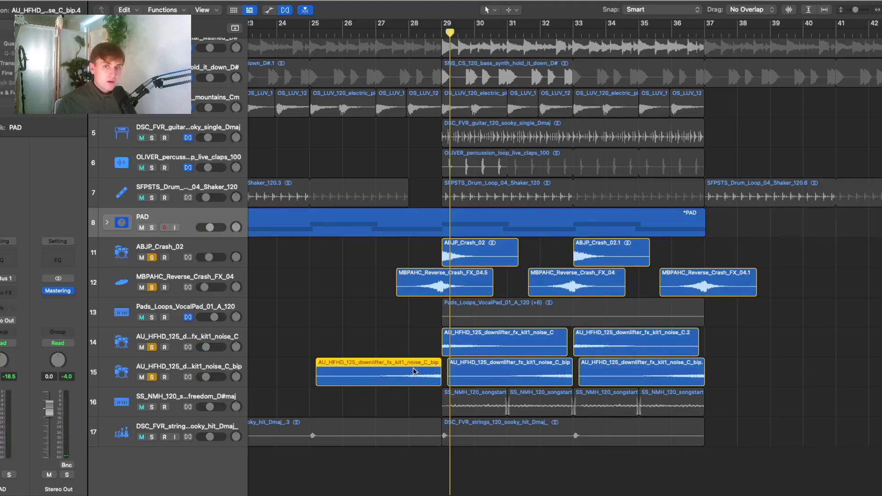
click(156, 377)
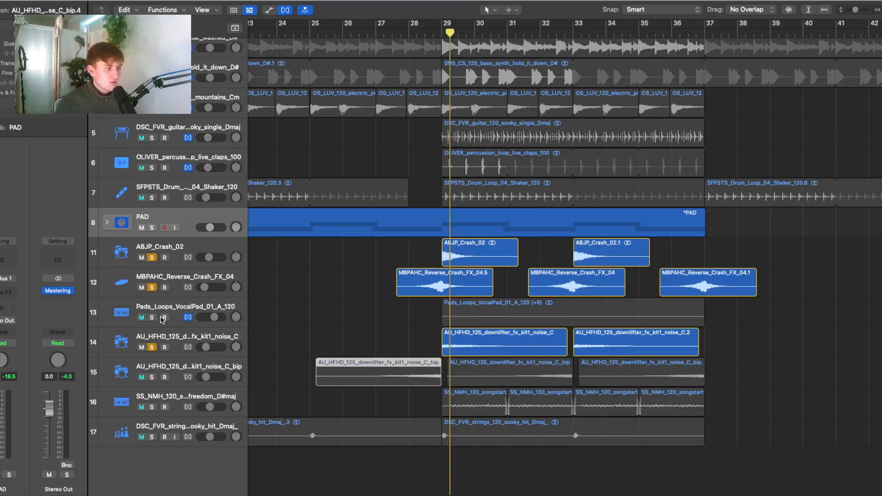
Move the reverse crash track above ABJP_Crash_02, with both out of solo, and play the noise_C downlifter from bar 29.
drag(153, 281, 164, 251)
click(152, 258)
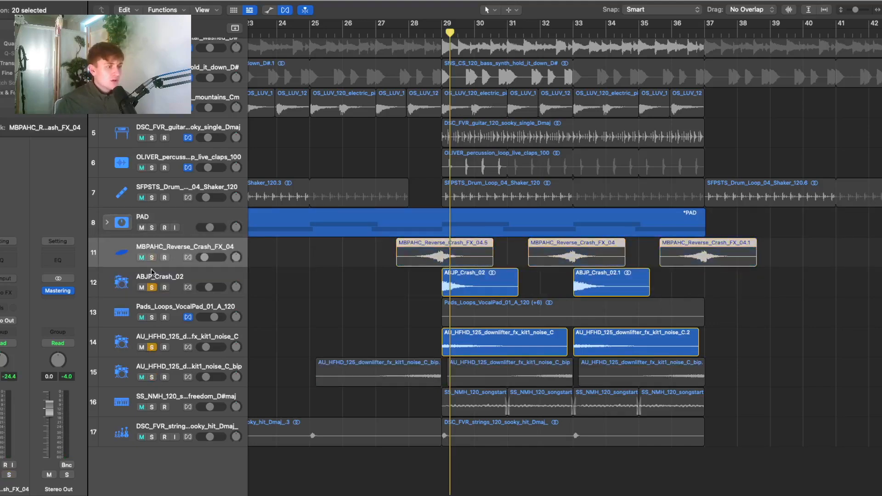
click(441, 34)
key(space)
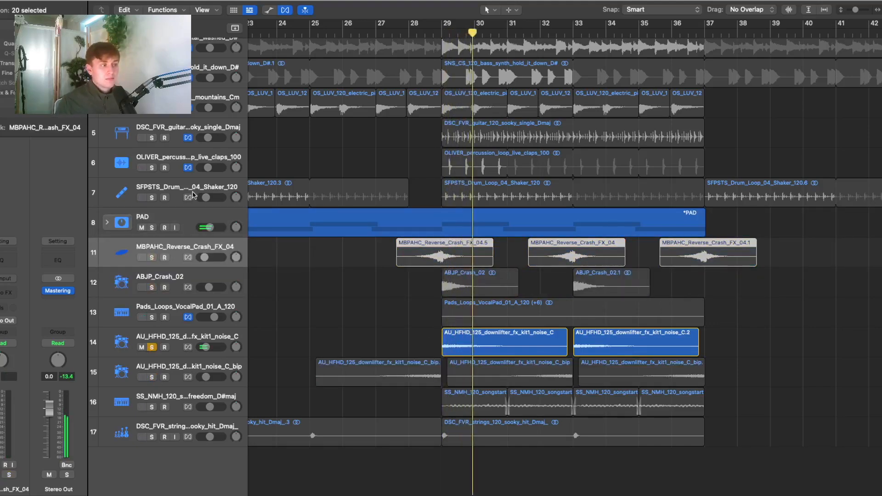
Solo the noise_C_bip downlifter track in place of noise_C, play it from about bar 28, and solo noise_C again alongside it.
click(153, 347)
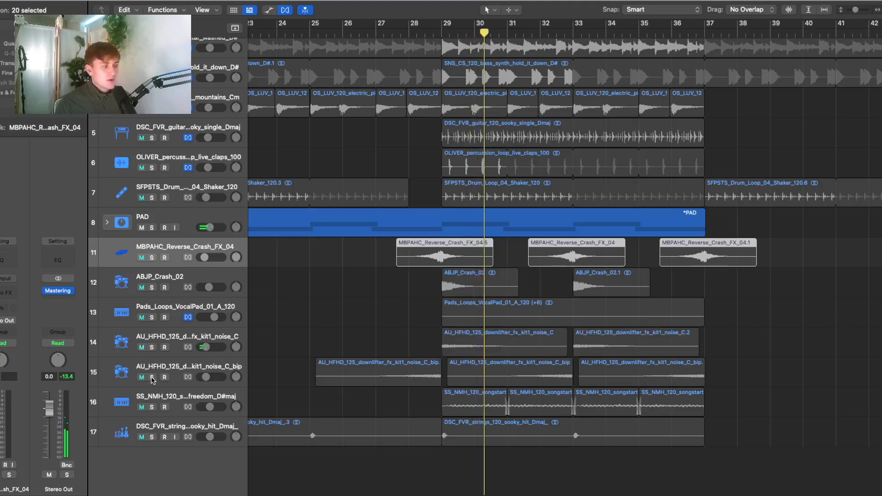
click(152, 377)
click(410, 33)
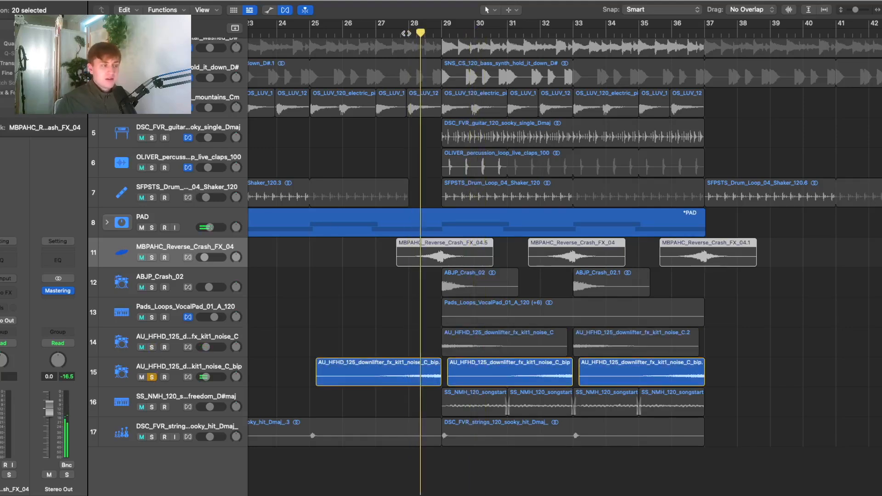
click(152, 347)
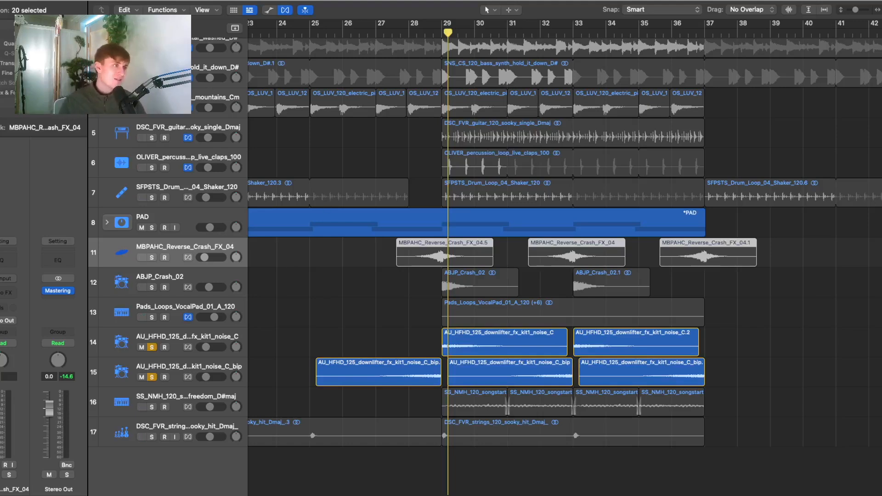
Clear all solos, solo only the Pads_Loops_VocalPad_01_A_120 track and set the playhead at bar 29.
key(ctrl+alt+super+s)
scroll(434, 231, down, 1)
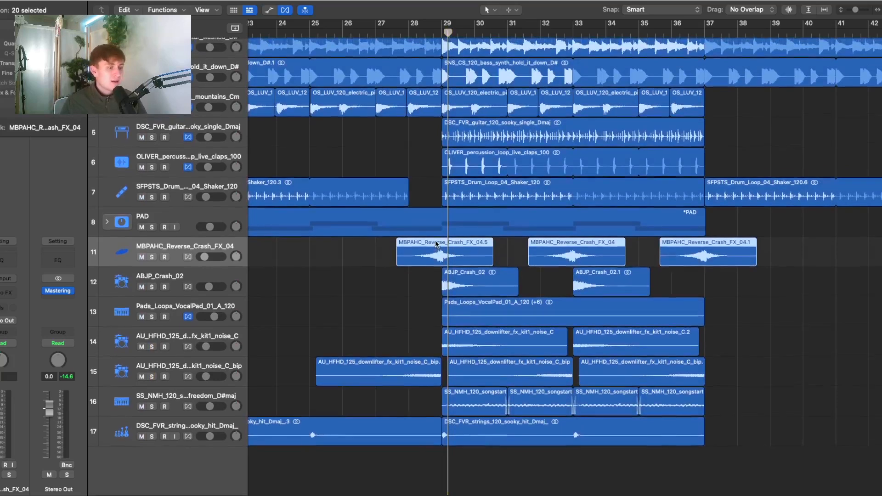
click(168, 321)
click(152, 318)
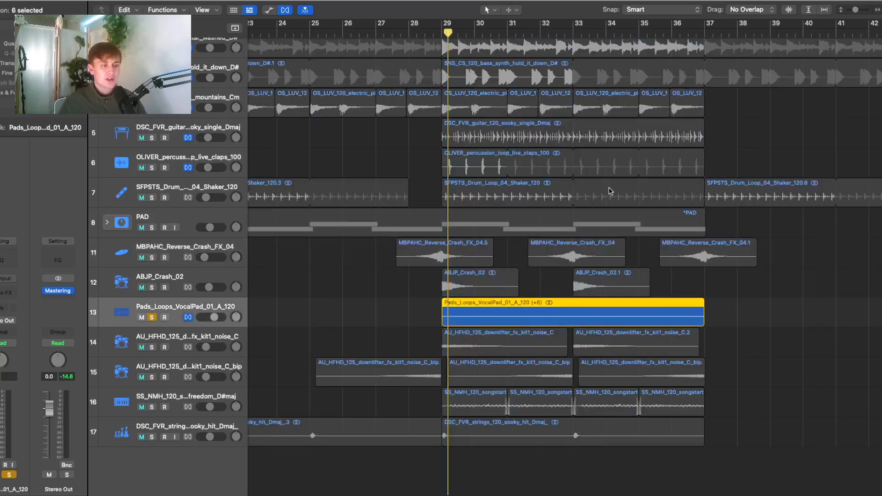
click(442, 34)
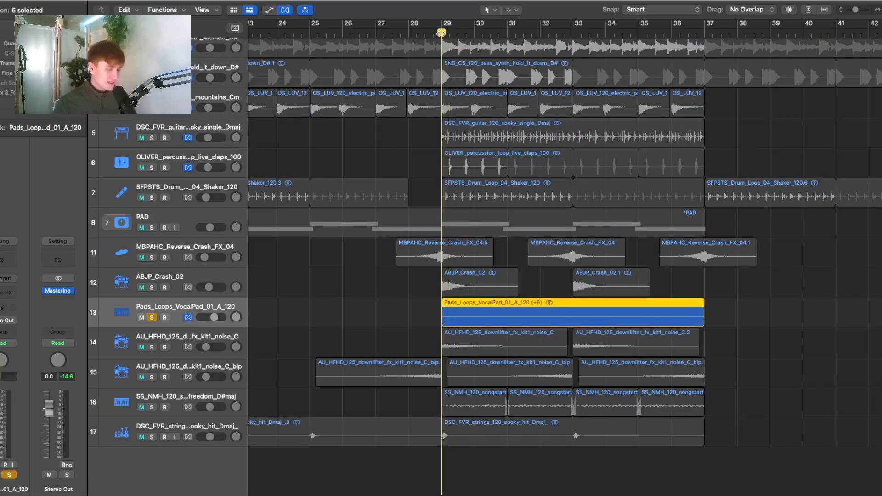
Enlarge the vocal pad region enough to inspect its waveform and play it from bar 29.
key(super+Down)
key(super+Down)
key(super+Down)
key(super+Down)
key(super+Down)
key(super+Down)
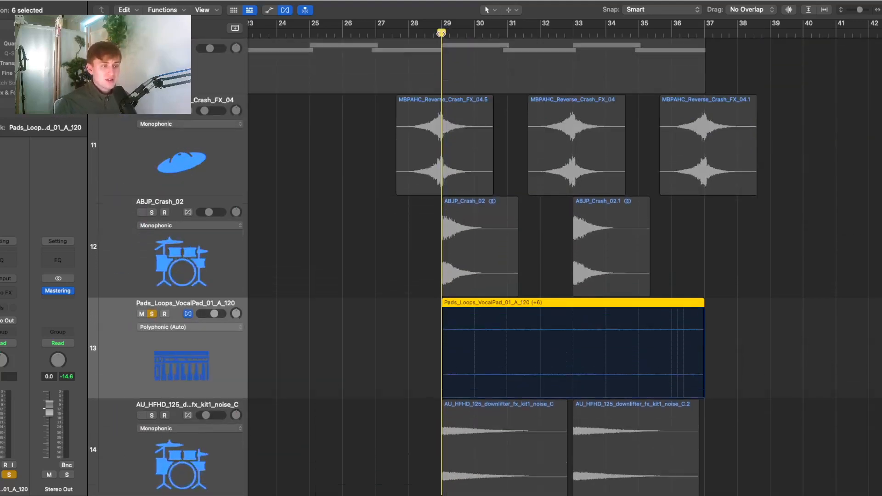
key(super+Down)
key(super+Right)
key(super+Right)
key(super+Right)
key(super+Right)
scroll(463, 253, left, 1)
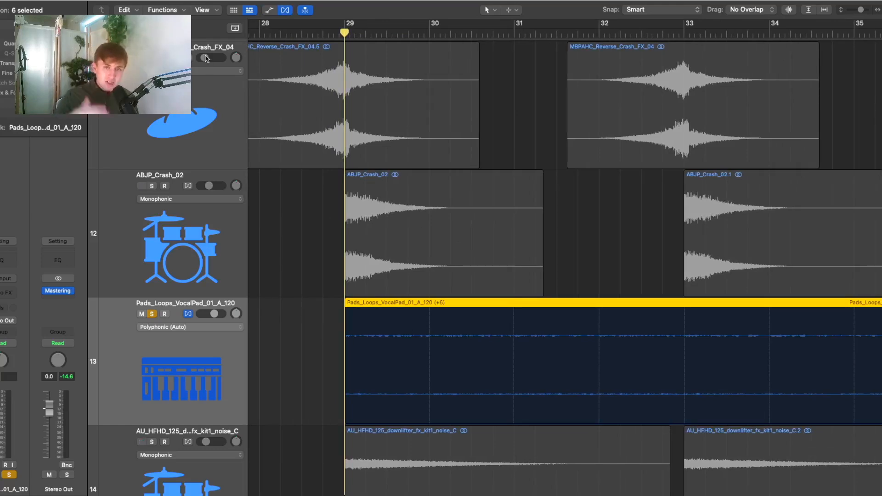
key(space)
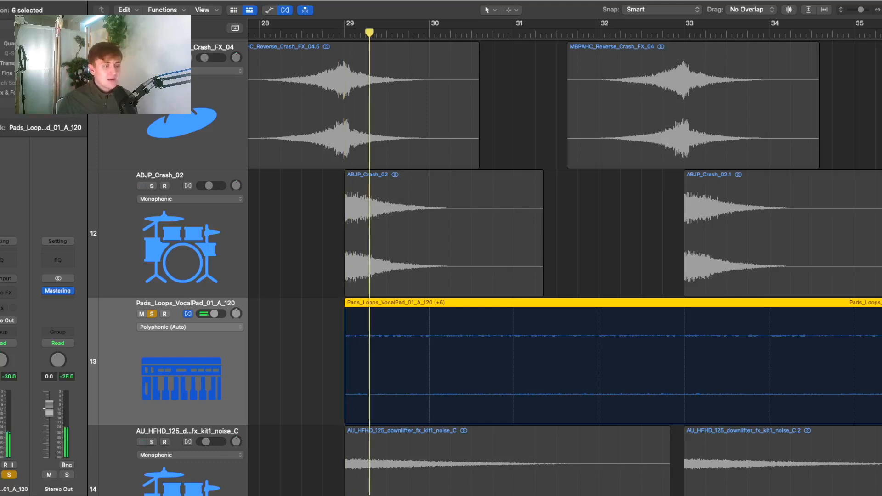
Solo the PAD track alongside the vocal pad to hear both pads layered, and clear the solos.
scroll(270, 238, up, 2)
key(super+Up)
key(super+Up)
key(super+Up)
key(super+Up)
key(super+Up)
key(super+Up)
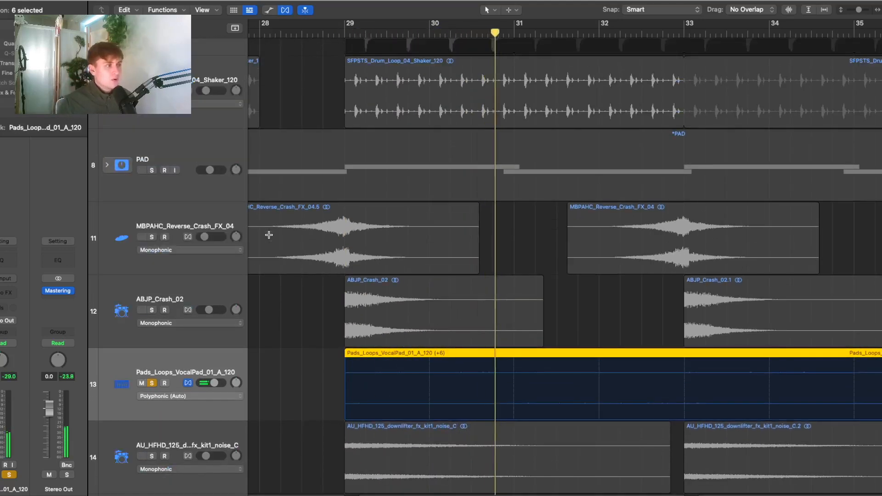
click(151, 170)
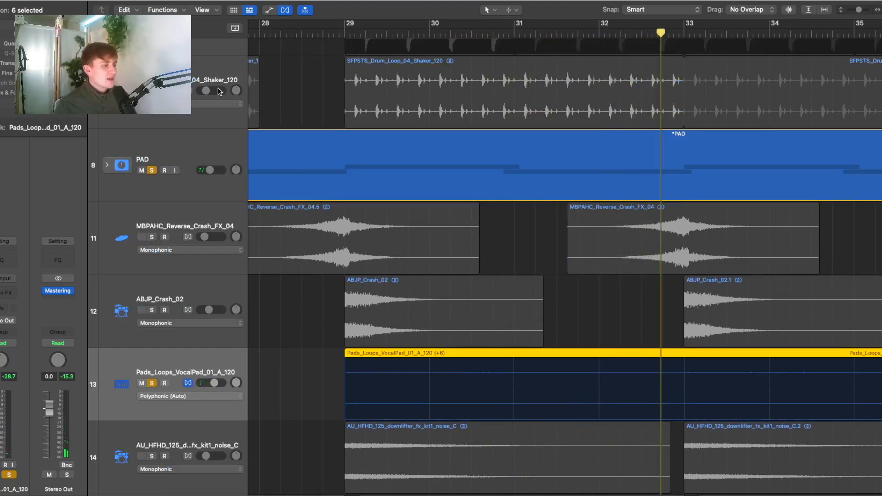
scroll(432, 308, down, 5)
key(s)
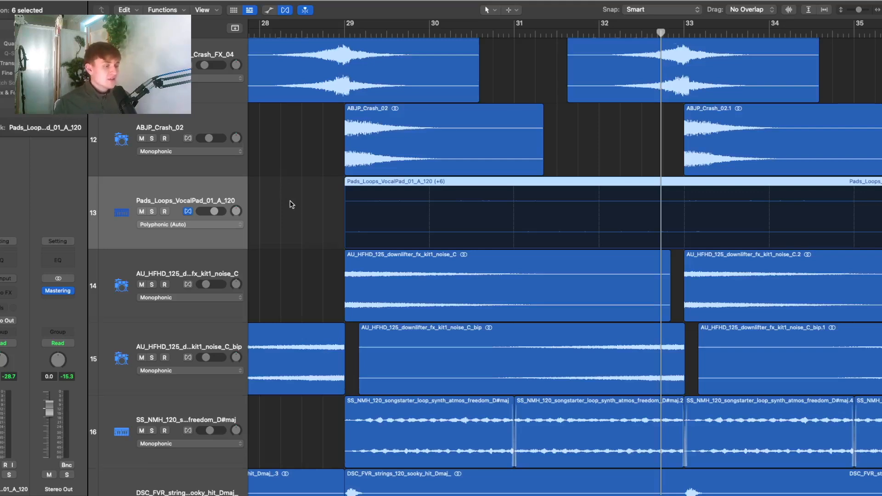
Solo the DSC_FVR_strings_120_sooky_hit_Dmaj_ track and play its string hit from bar 29, repeating it once.
scroll(290, 204, down, 4)
key(super+Up)
key(super+Left)
key(super+Left)
key(super+Left)
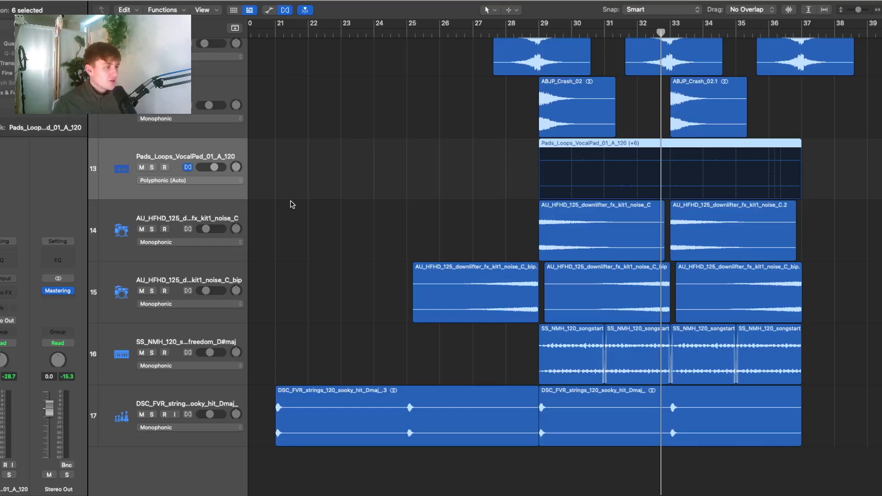
click(211, 339)
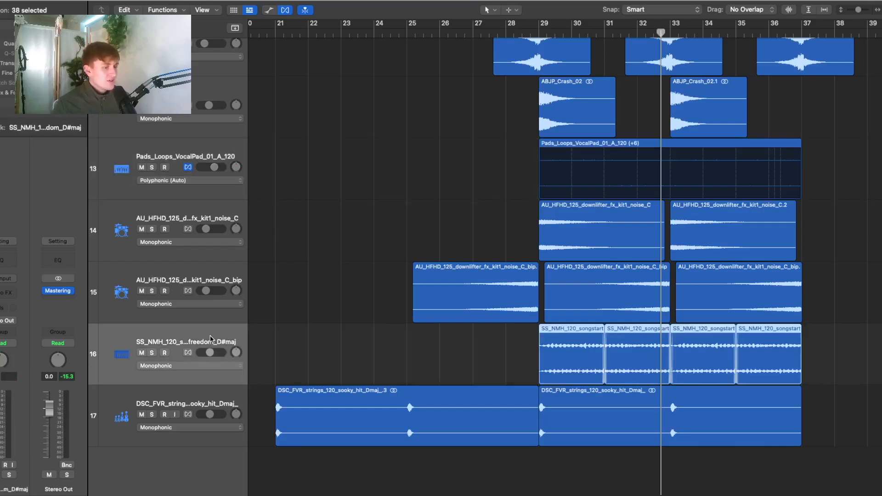
click(176, 398)
key(s)
click(538, 33)
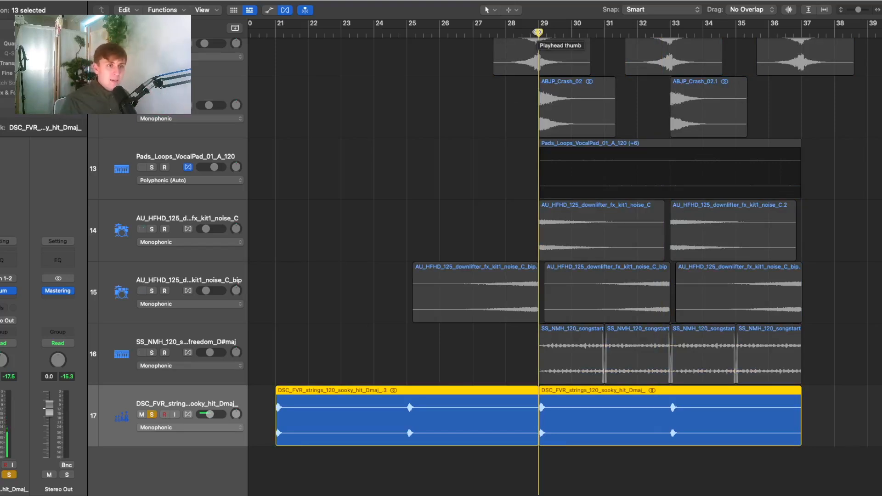
key(space)
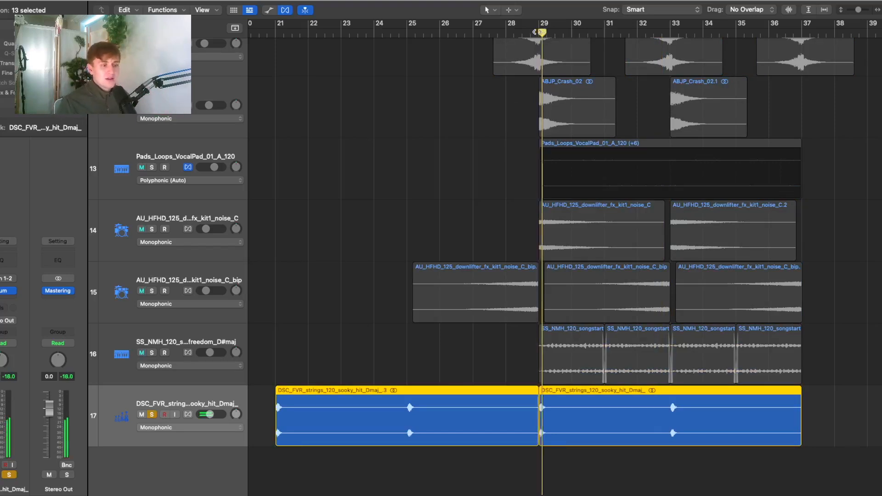
click(537, 32)
key(space)
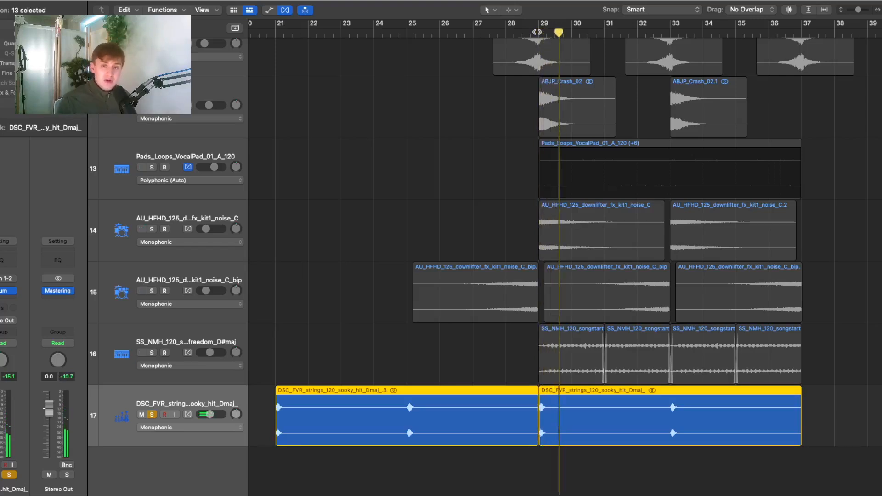
Inspect the Raum reverb on the strings track, close it and play the string hit again from bar 29.
click(3, 293)
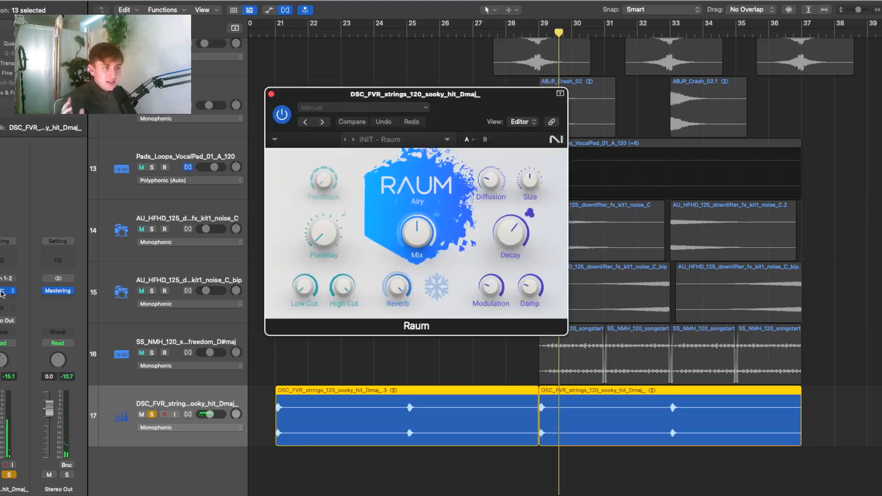
click(271, 95)
click(541, 33)
click(538, 35)
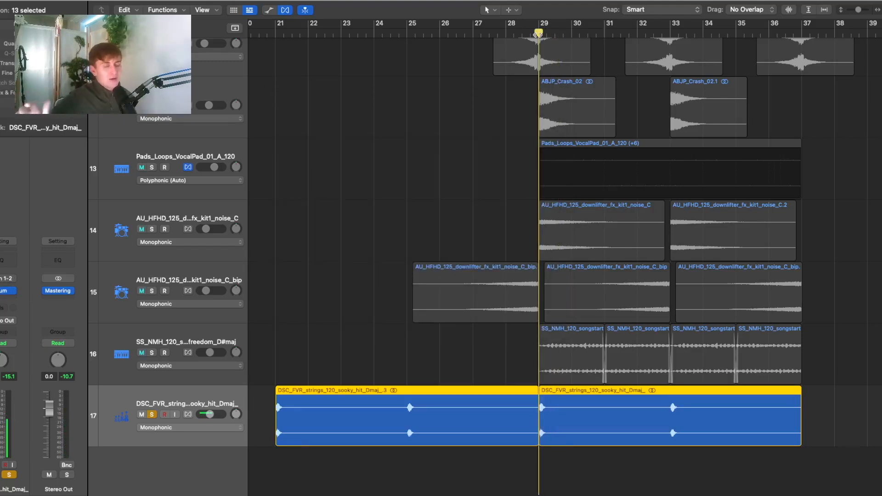
key(space)
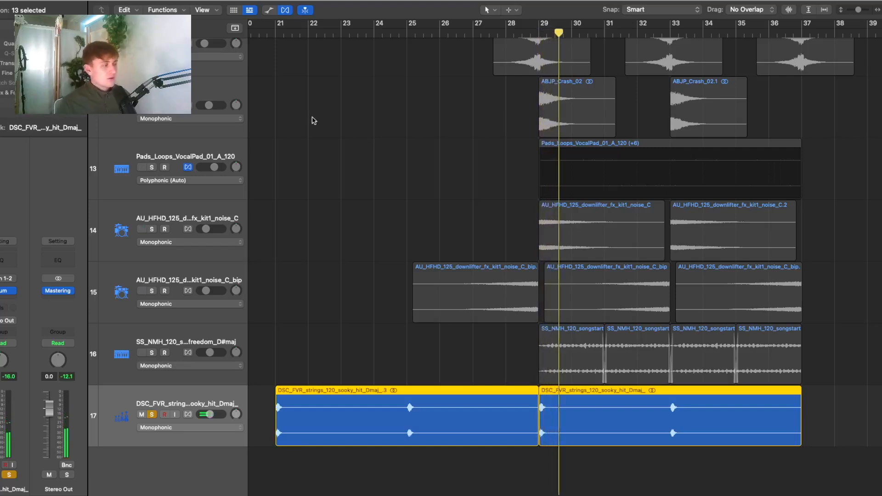
Replay the soloed string hit from bar 29 and deselect its regions.
click(539, 33)
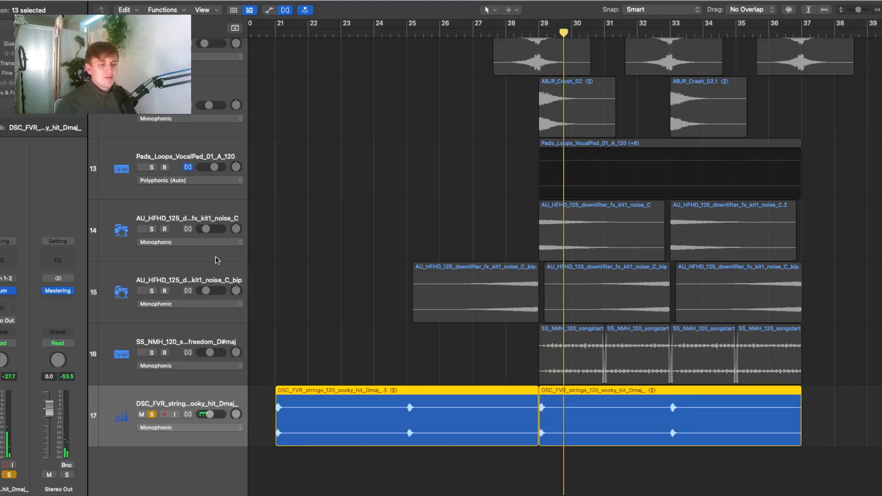
click(537, 33)
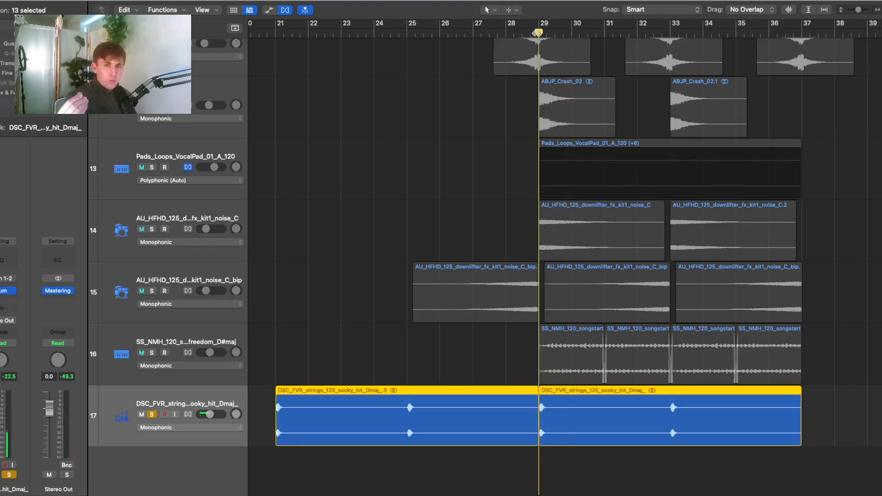
key(space)
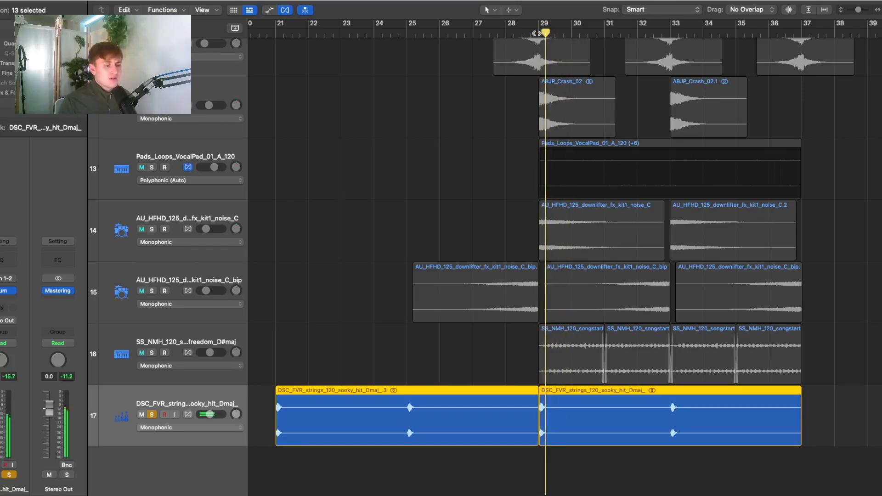
click(340, 145)
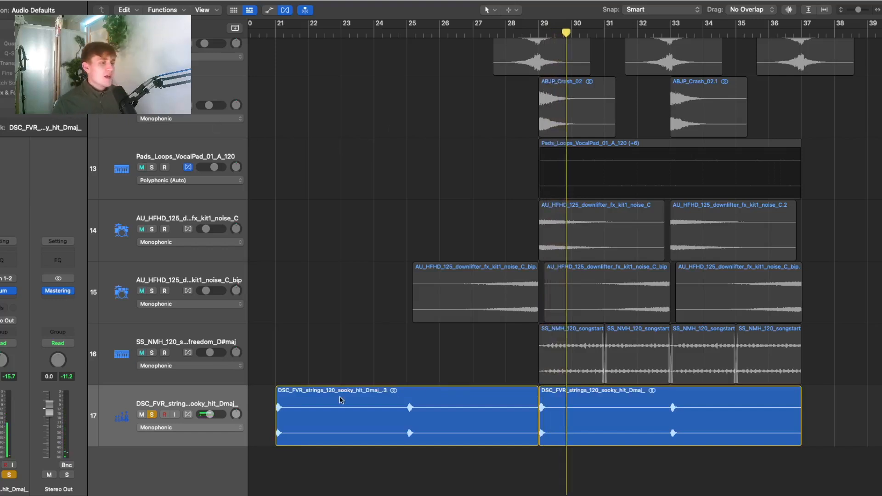
Solo the SS_NMH_120 synth atmos freedom track in place of the strings and set the playhead at bar 29.
click(152, 353)
click(151, 414)
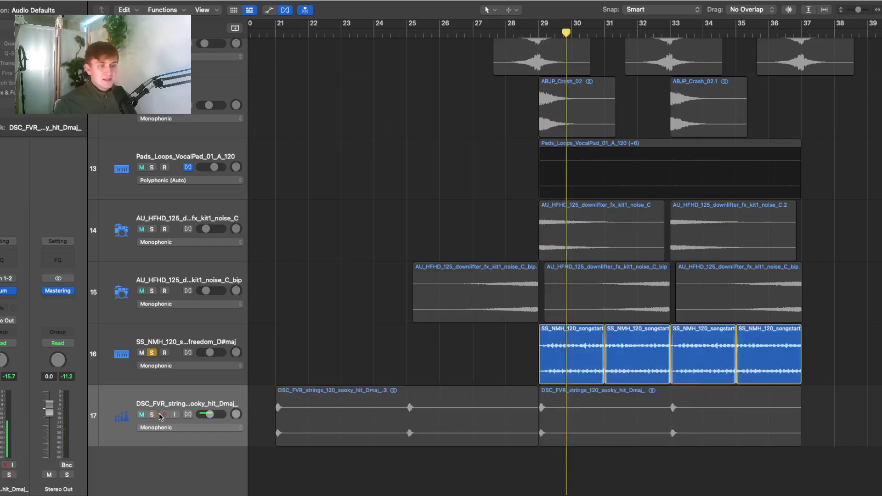
click(540, 35)
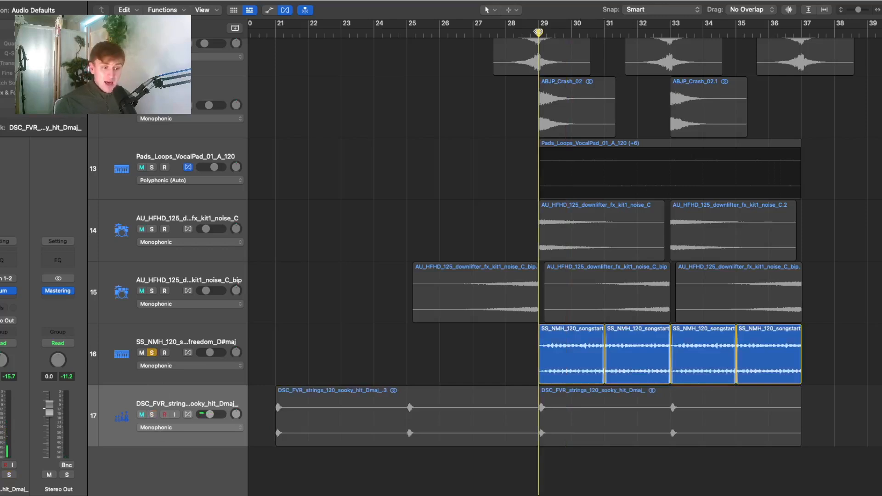
Enlarge the synth atmos regions and play them from bar 29, following the joins between the loops past bar 34.
key(super+Right)
key(super+Right)
key(super+Right)
key(super+Down)
key(super+Down)
key(super+Down)
key(super+Down)
key(super+Down)
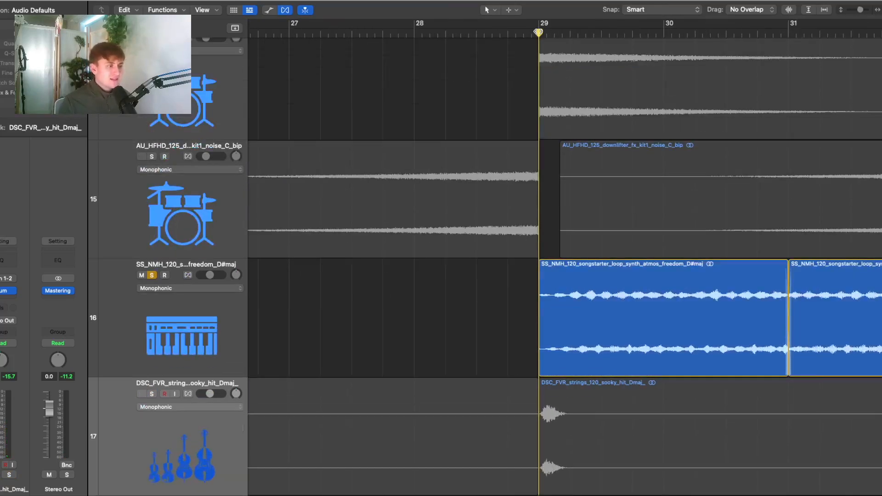
key(super+Down)
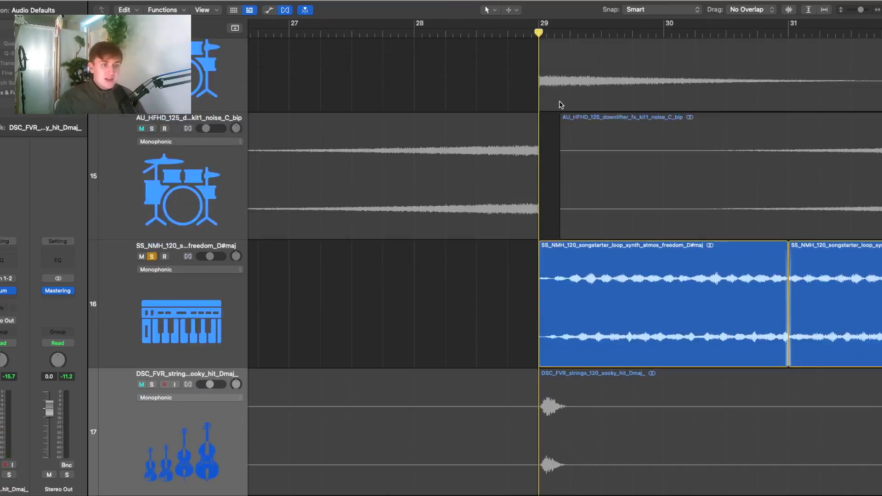
scroll(560, 105, right, 5)
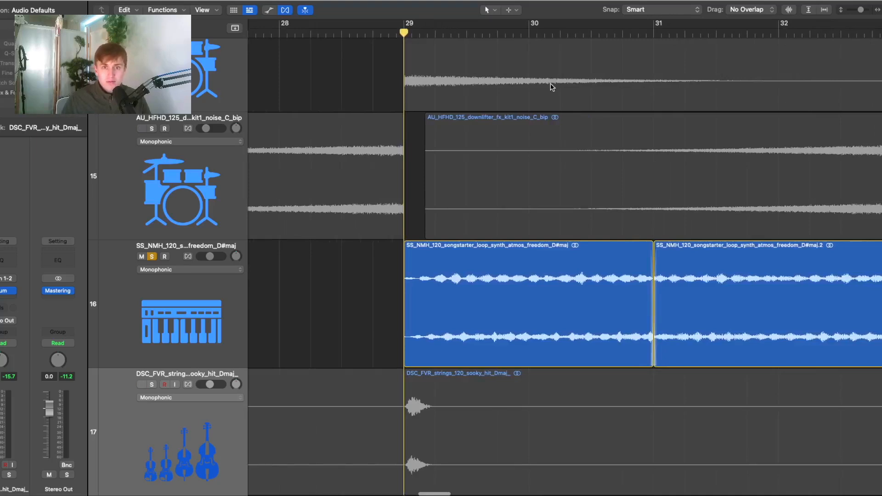
scroll(443, 175, right, 4)
key(space)
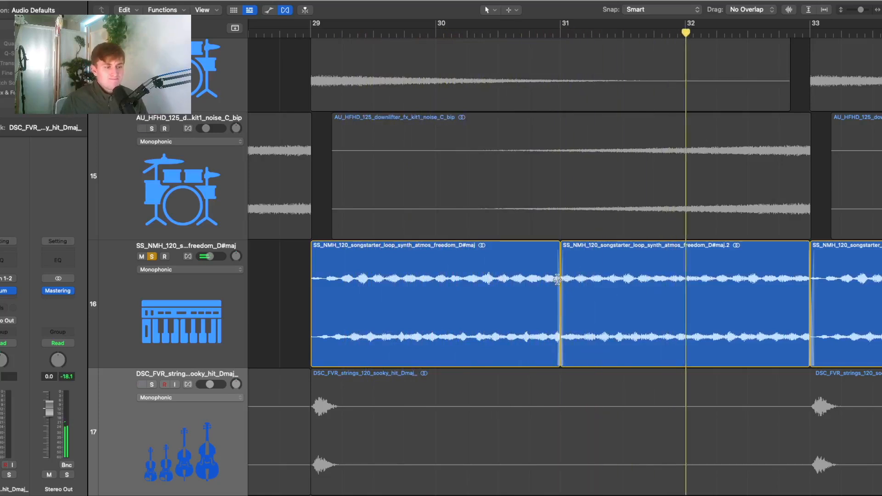
scroll(506, 285, right, 5)
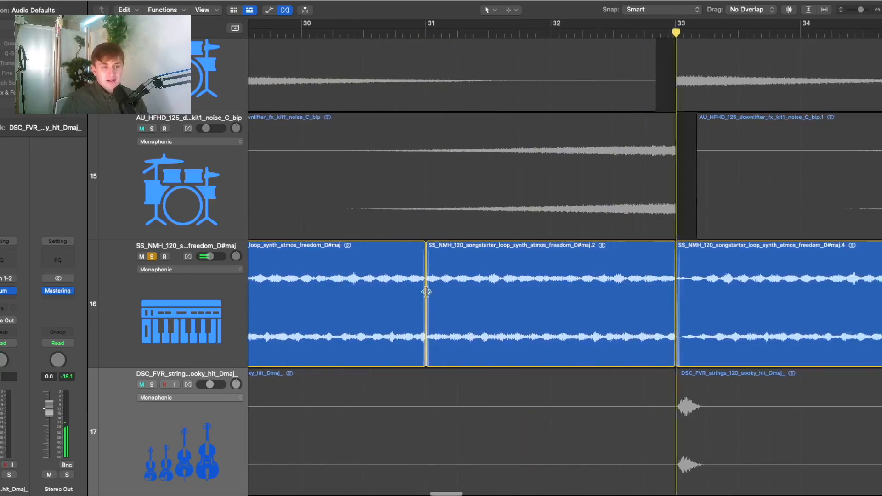
scroll(599, 253, right, 4)
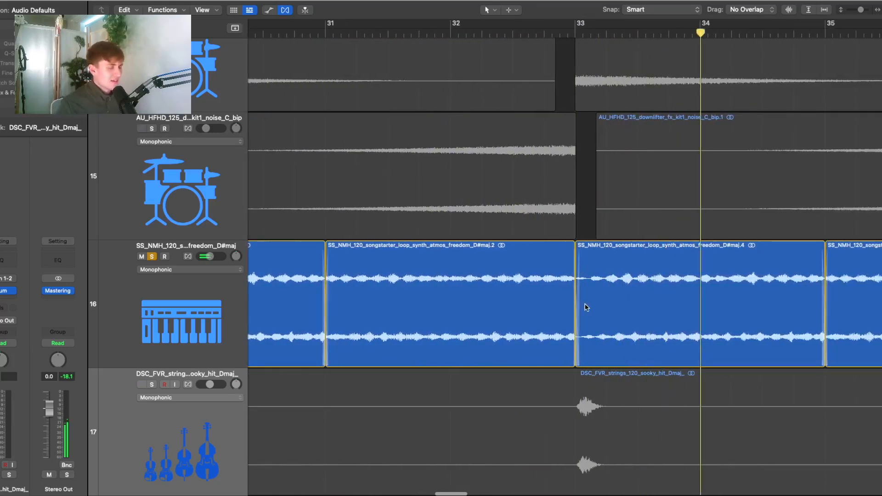
scroll(586, 307, right, 6)
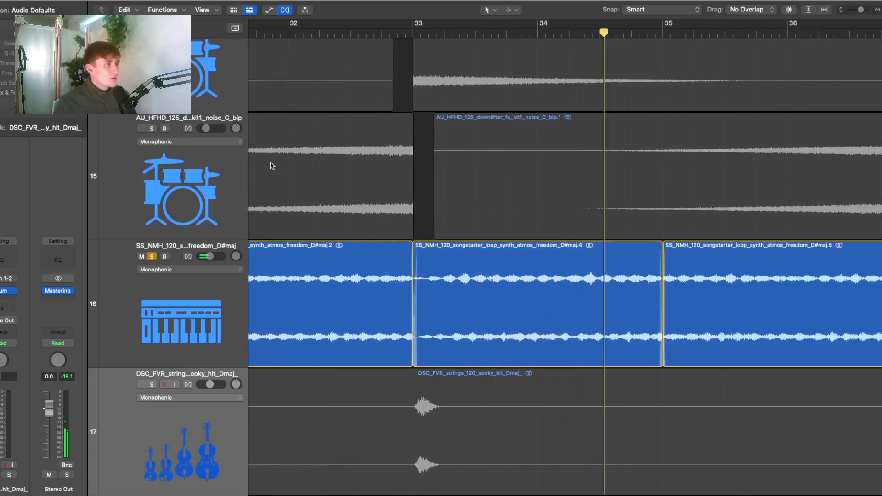
Take the synth atmos track out of solo and play the full arrangement from shortly before bar 33.
click(151, 256)
click(370, 33)
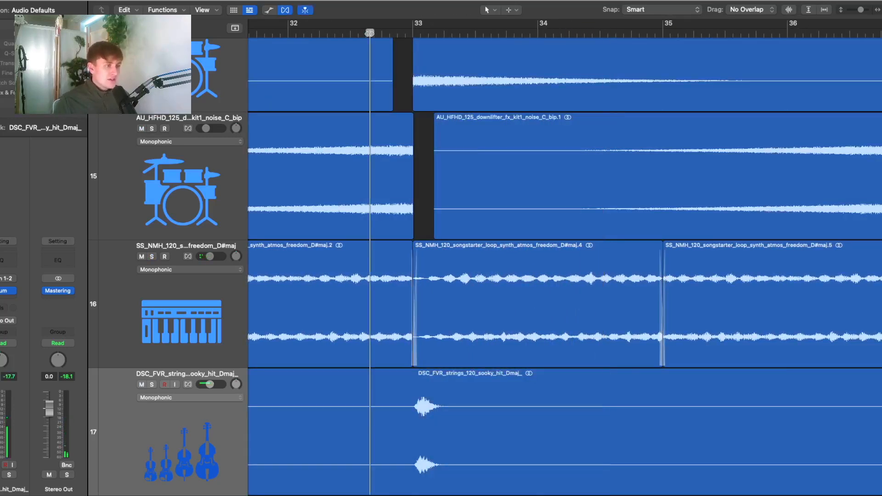
key(super+Up)
key(super+Up)
key(super+Up)
key(super+Left)
key(super+Left)
key(space)
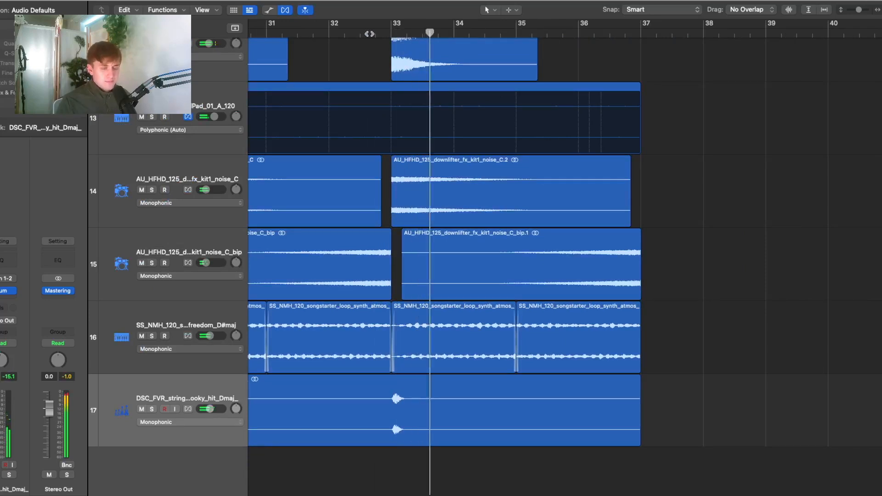
Examine the whole song arrangement across all tracks, from bar 1 to beyond bar 97.
key(super+Up)
key(super+Up)
key(super+Up)
key(super+Up)
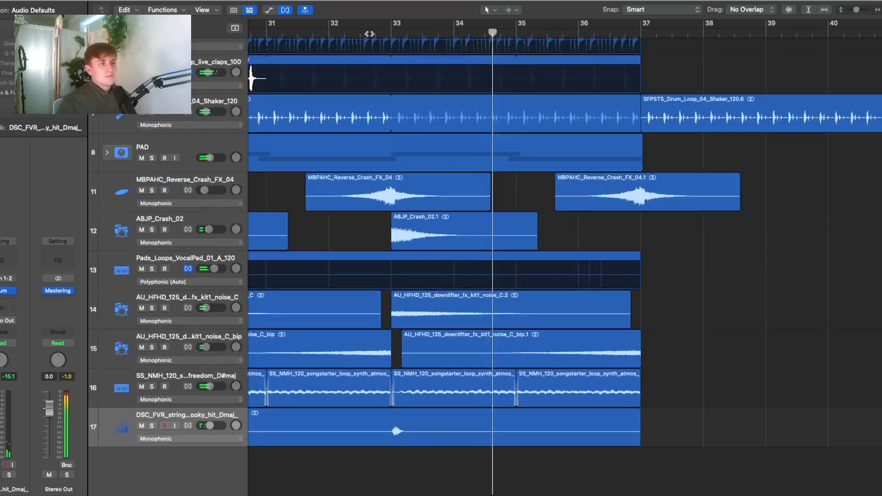
key(super+Up)
key(super+Up)
key(super+Left)
key(super+Left)
key(super+Left)
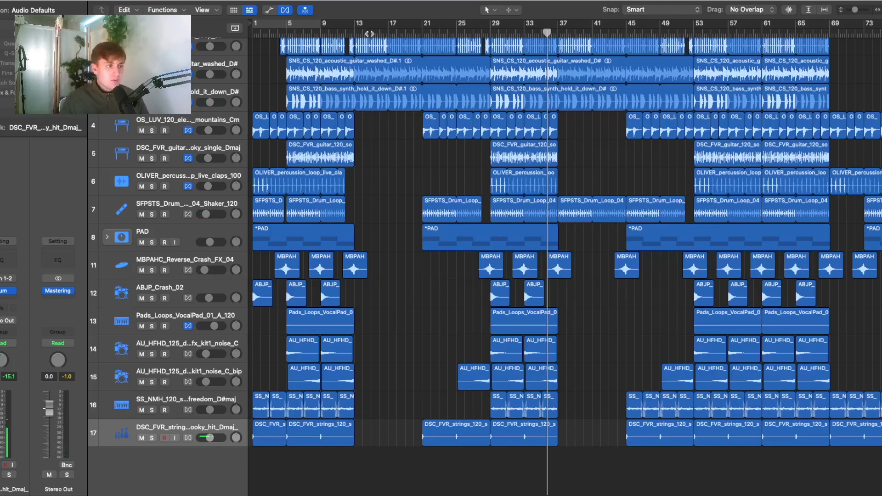
key(super+Up)
key(super+Up)
key(super+Up)
key(super+Left)
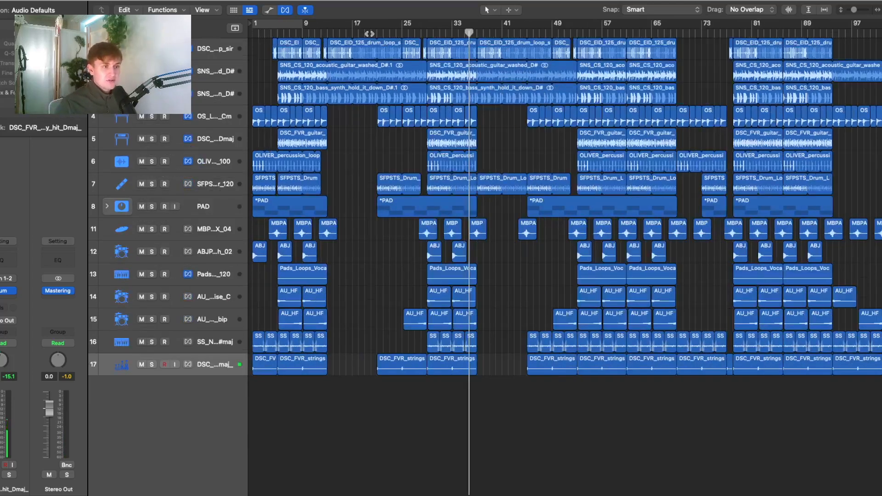
key(super+Down)
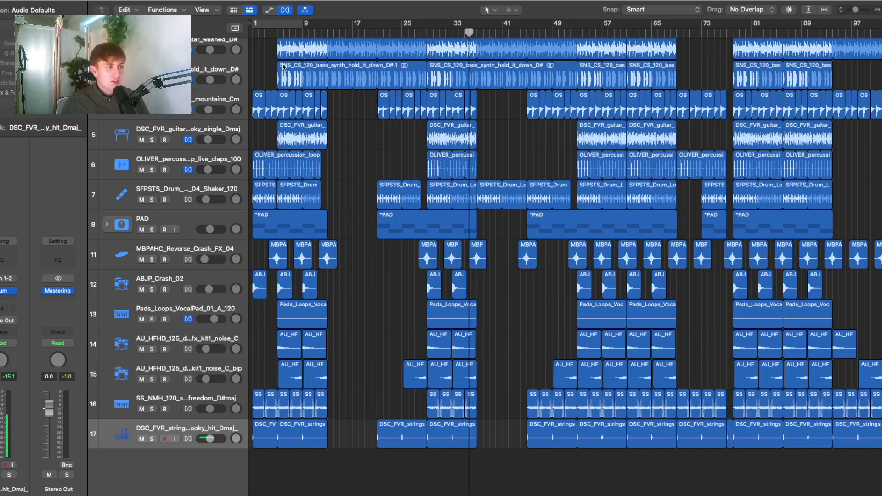
Play the intro from bar 1 and expand the PAD track stack to show its texture tracks.
click(249, 29)
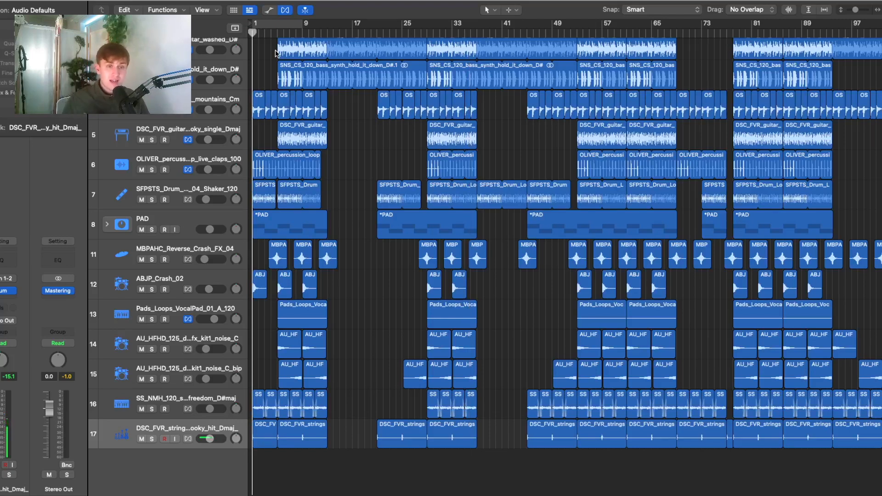
key(space)
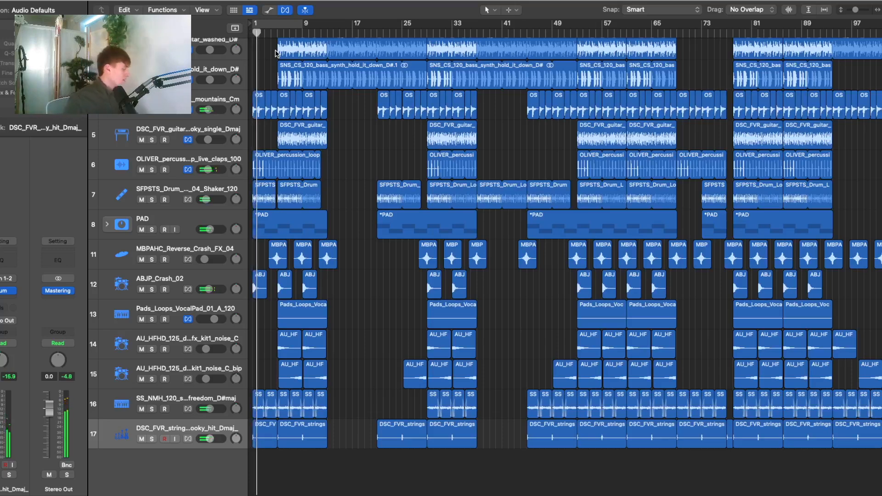
key(super+Right)
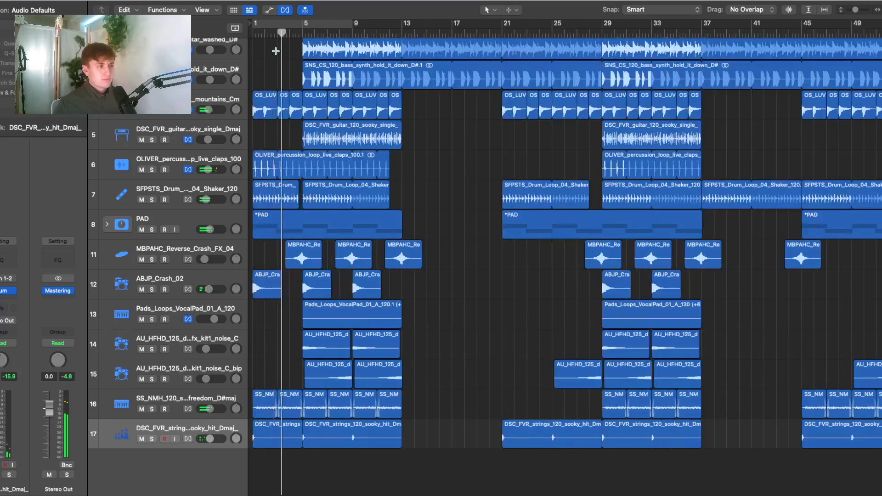
key(super+Right)
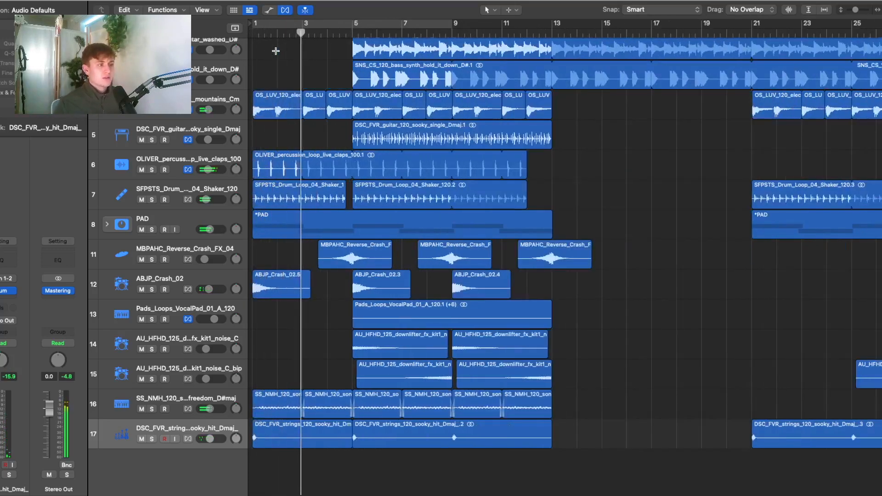
click(104, 226)
scroll(138, 227, up, 2)
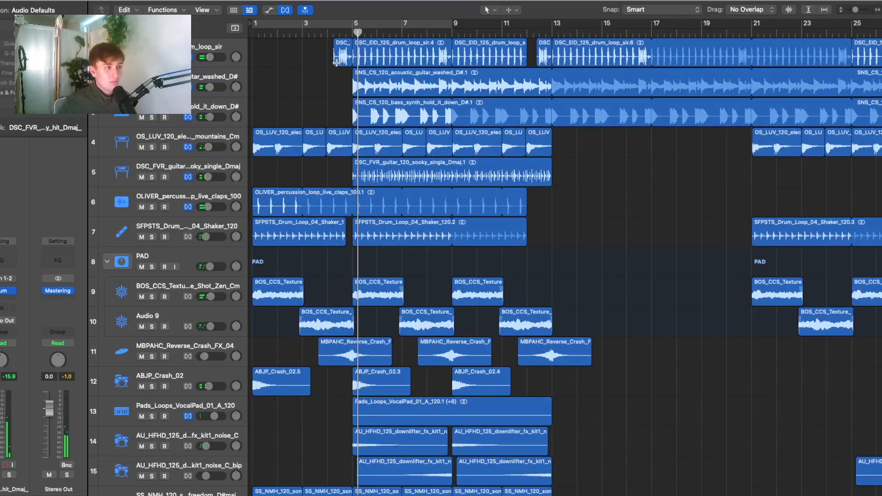
Examine the drum fill before bar 5 and the tracks that enter there against the intro.
key(super+Right)
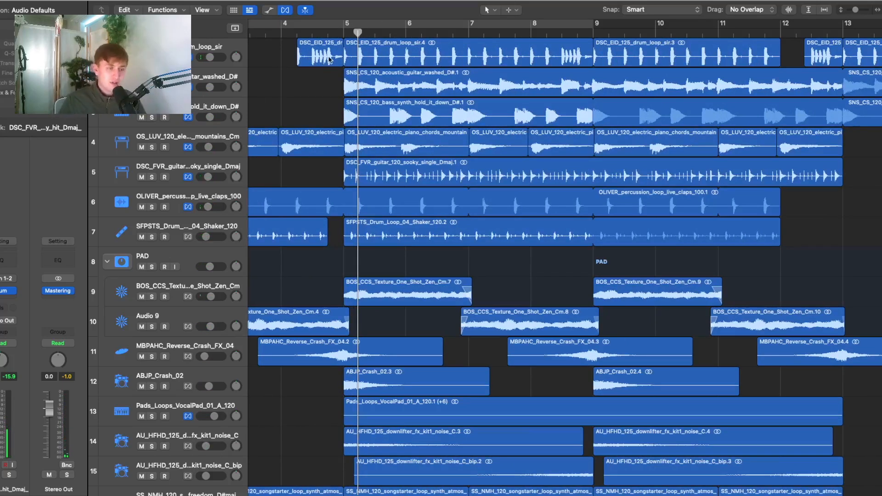
scroll(329, 59, left, 1)
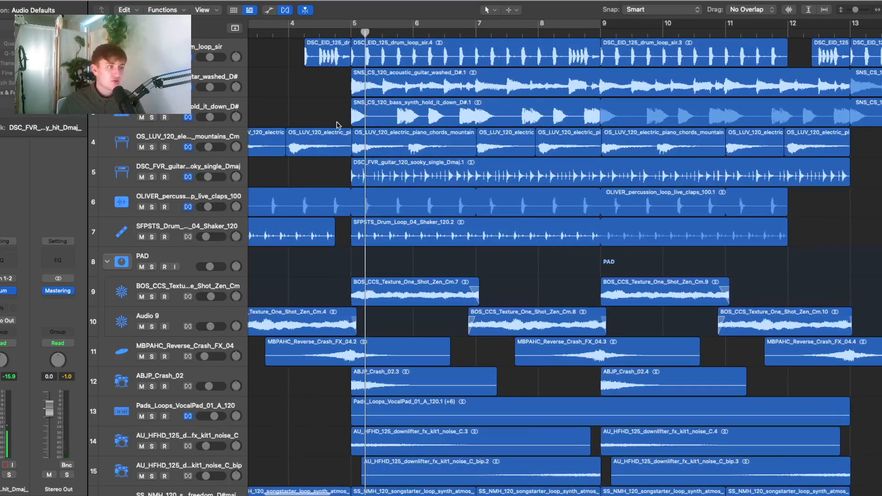
key(super+Up)
key(super+Up)
key(super+Up)
key(super+Left)
key(super+Left)
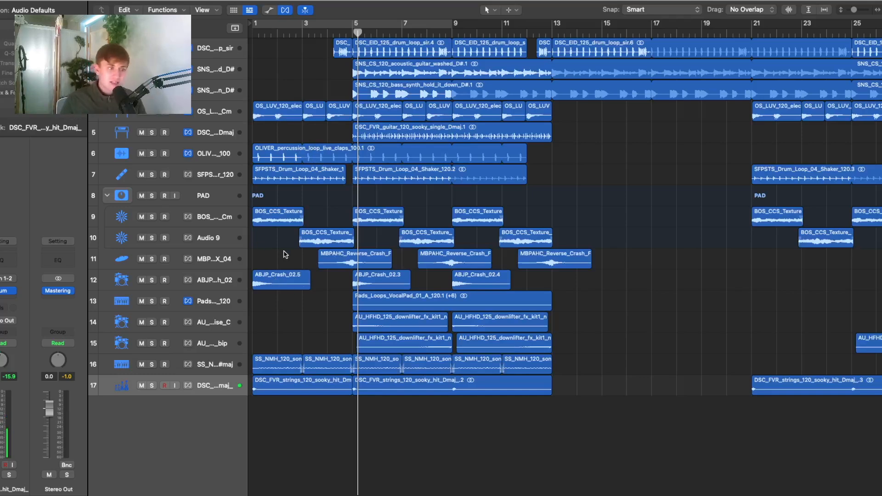
Return the playhead to the song's start and move it to shortly after bar 11.
key(Return)
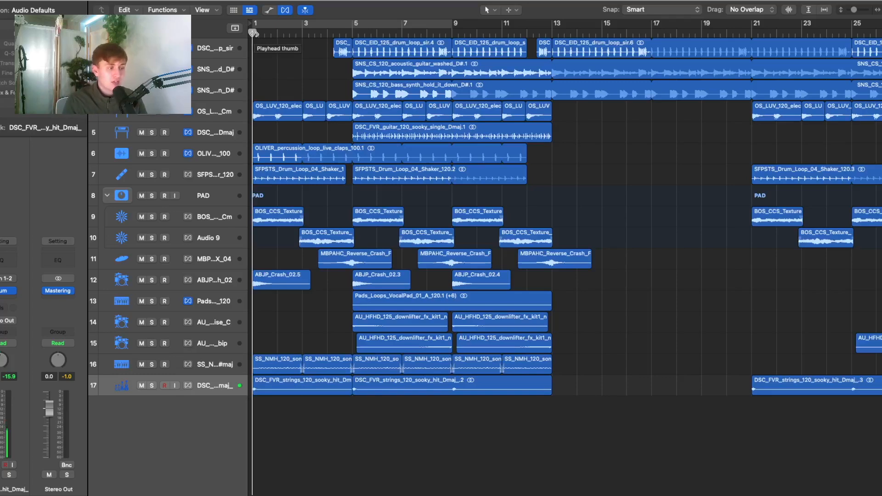
scroll(254, 34, right, 6)
click(335, 33)
scroll(363, 68, left, 2)
scroll(363, 68, left, 1)
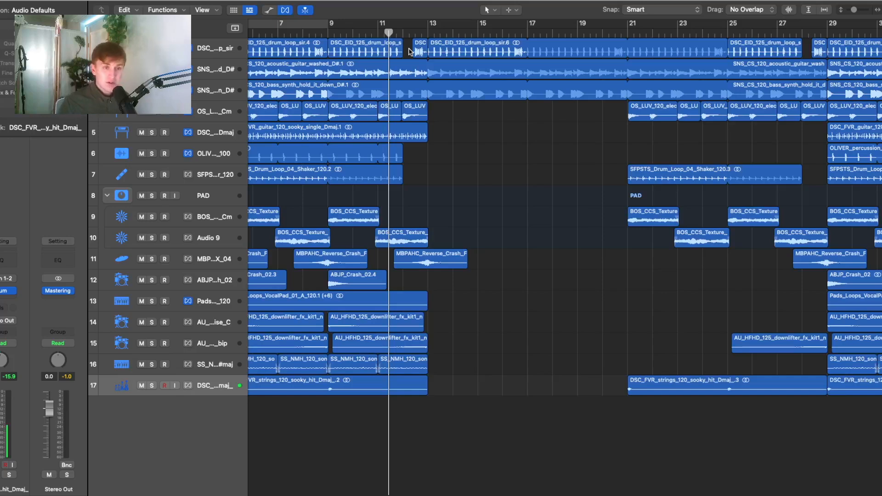
Examine how the layers drop out to drums, acoustic guitar and bass at bar 13 within the wider arrangement.
key(super+Left)
key(super+Left)
key(super+Left)
key(super+Left)
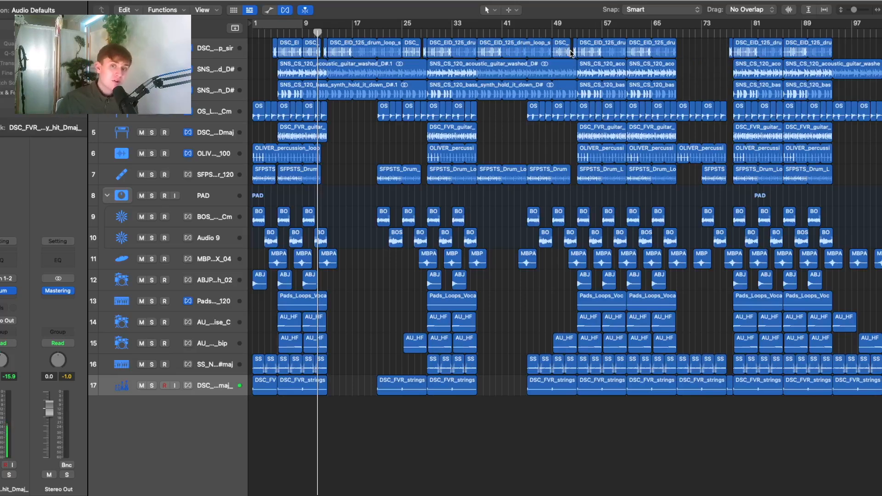
key(super+Right)
key(super+Right)
key(super+Right)
key(super+Right)
key(super+Right)
key(super+Right)
key(super+Right)
key(super+Right)
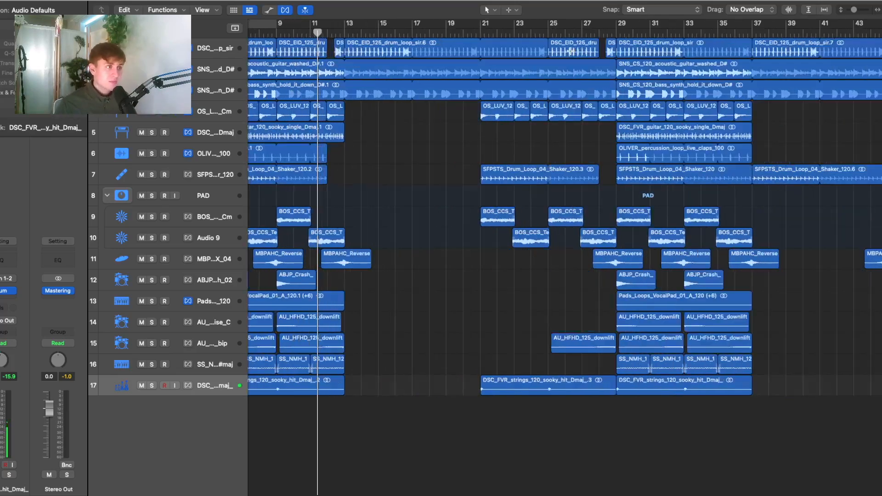
key(super+Right)
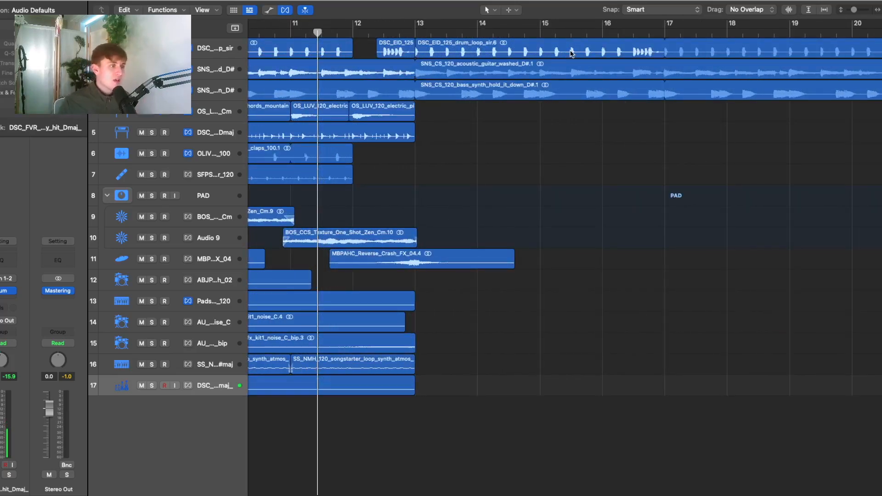
key(super+Left)
key(super+Left)
key(super+Left)
key(super+Left)
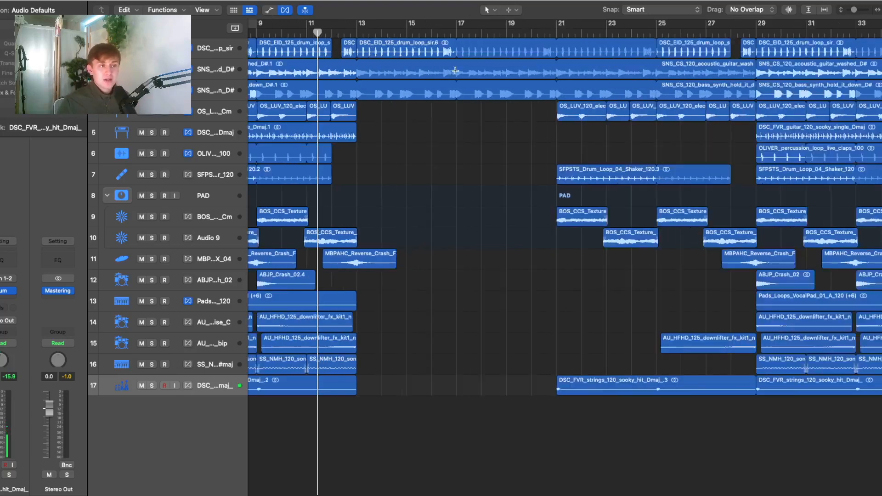
Play the full arrangement from shortly after bar 11 into the stripped-back section at bar 13.
key(super+Up)
key(space)
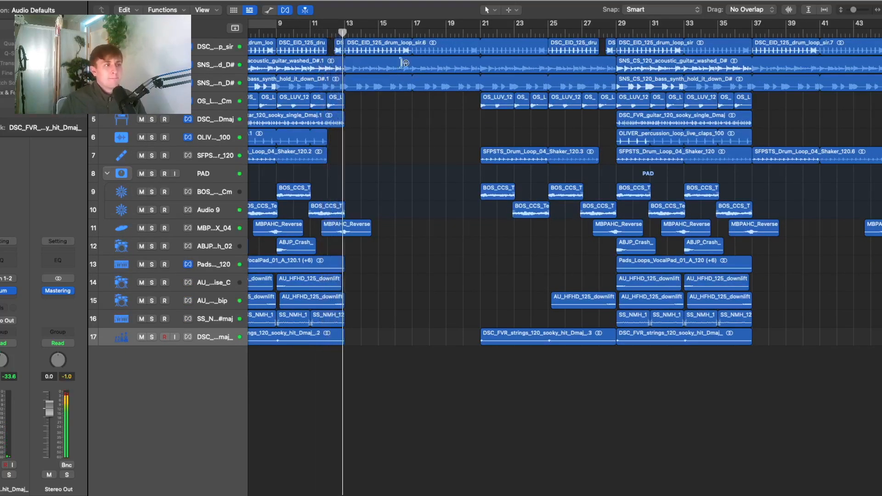
scroll(446, 115, right, 1)
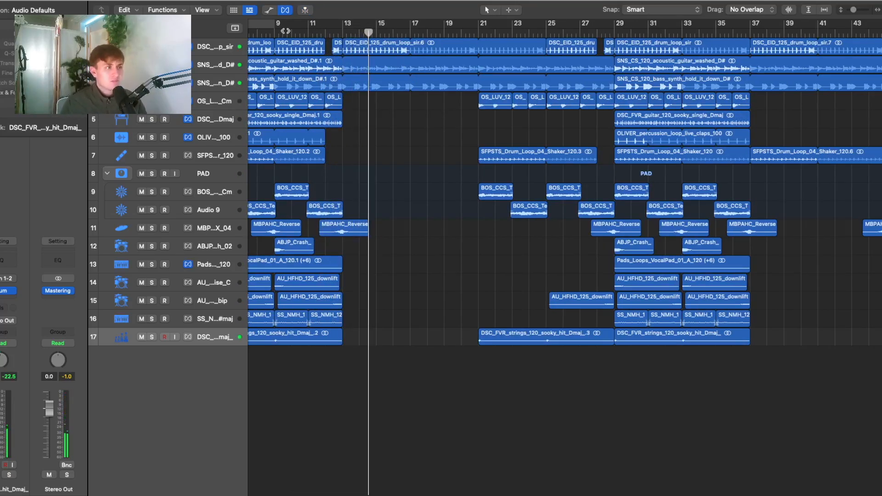
Set the playhead at bar 13 and play the drum, acoustic guitar and bass section from there.
click(329, 32)
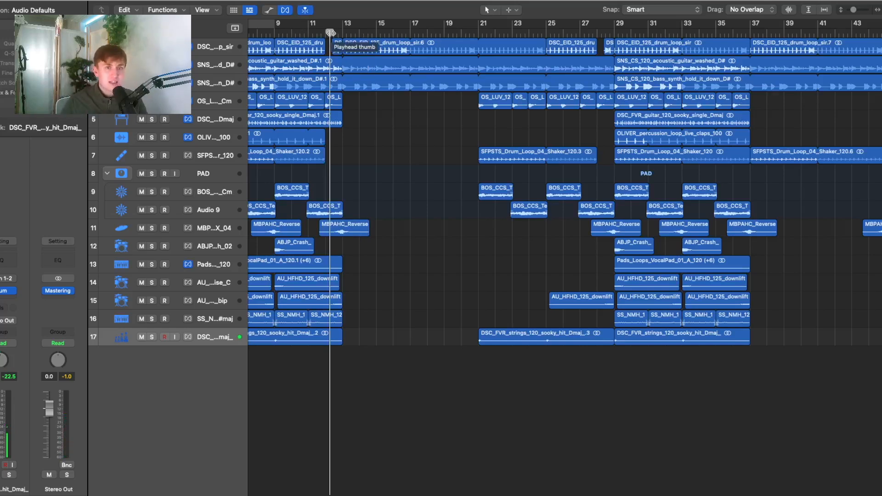
click(341, 33)
scroll(341, 33, left, 1)
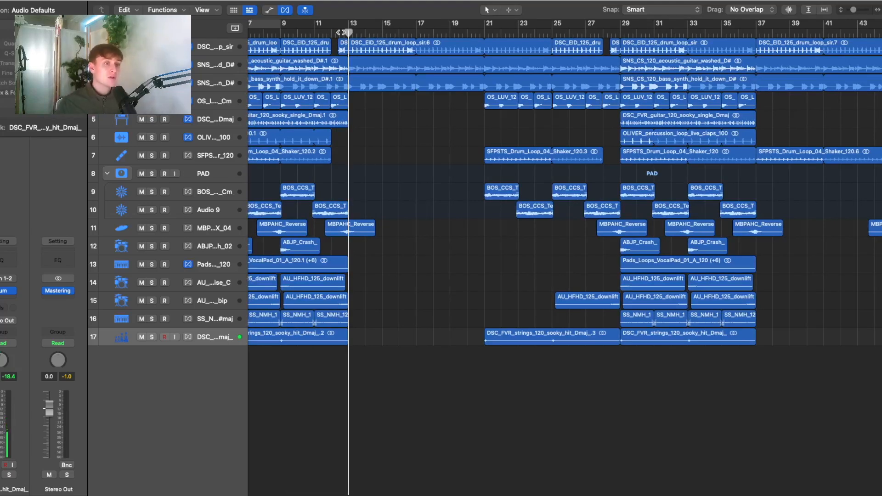
key(space)
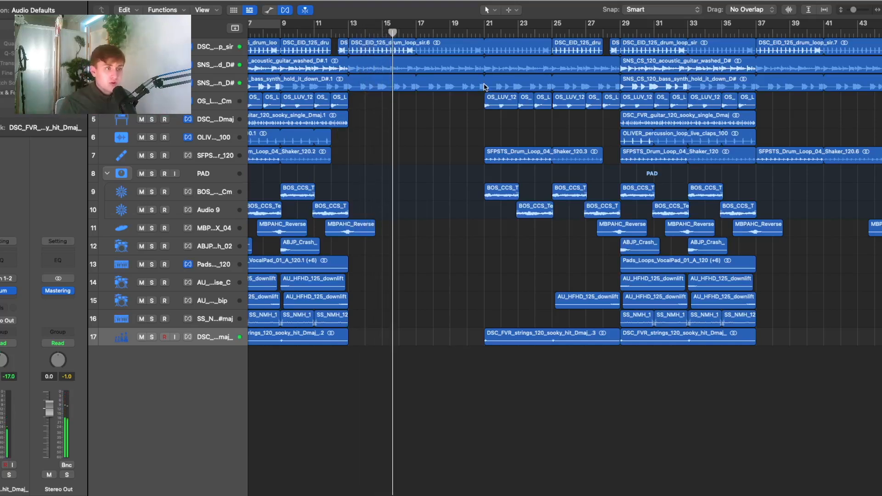
Play the build-up from just after bar 20, following it past the full section's entry at bar 29.
click(472, 32)
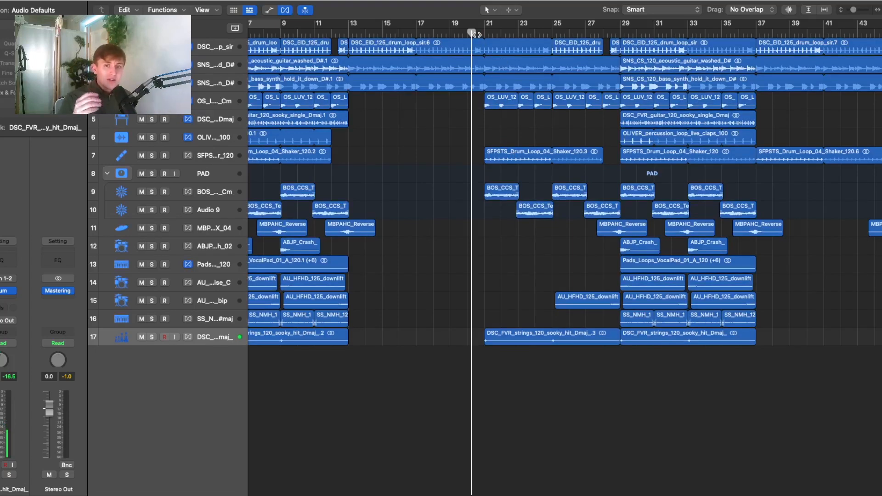
key(space)
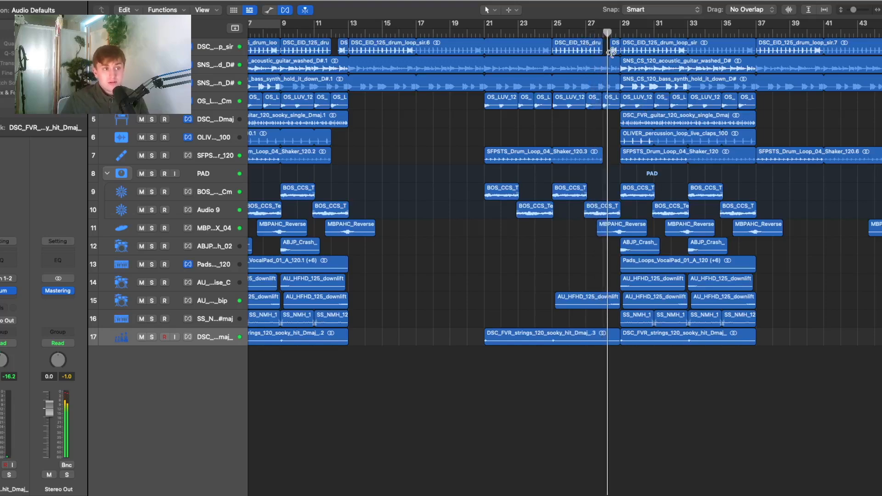
scroll(611, 52, right, 10)
key(space)
key(super+Up)
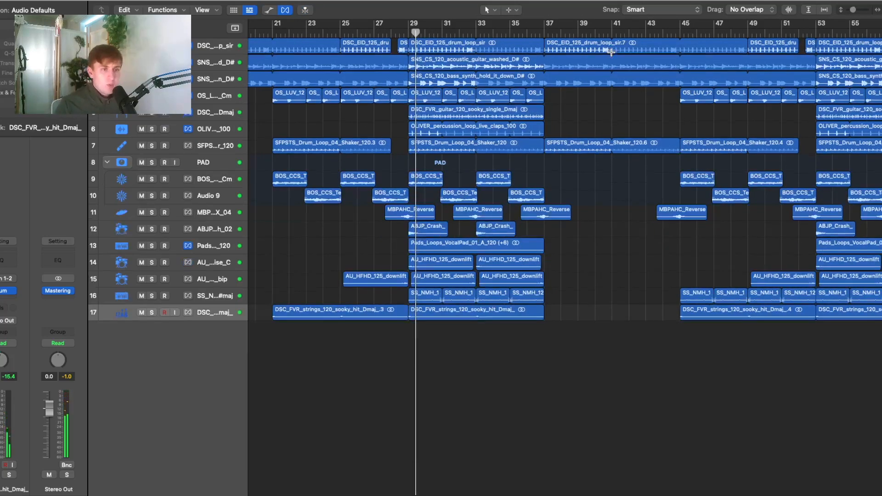
Play the arrangement from about bar 68 into the breakdown where the drums, acoustic guitar and bass drop out.
key(super+Left)
key(super+Up)
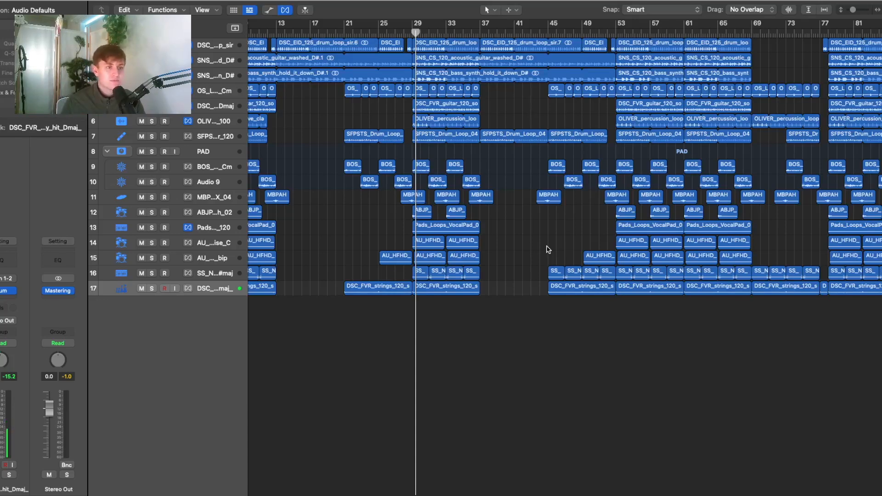
scroll(546, 250, right, 5)
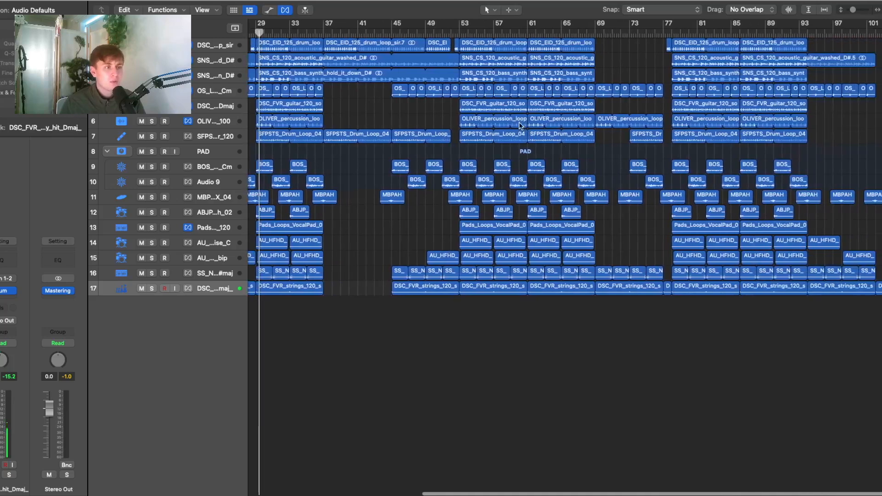
scroll(520, 125, left, 4)
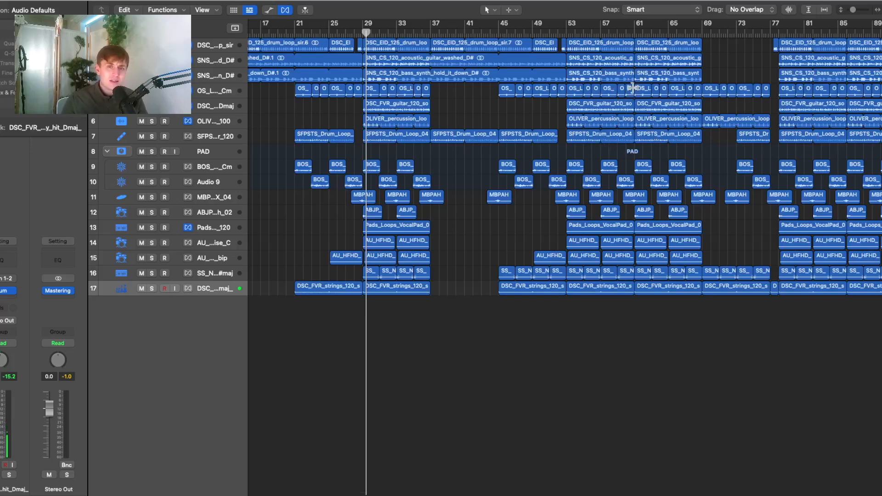
scroll(633, 88, right, 4)
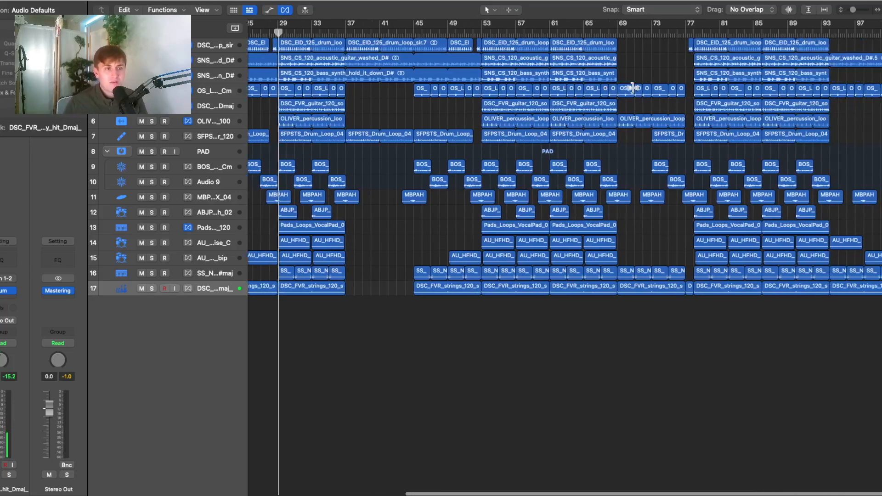
click(587, 32)
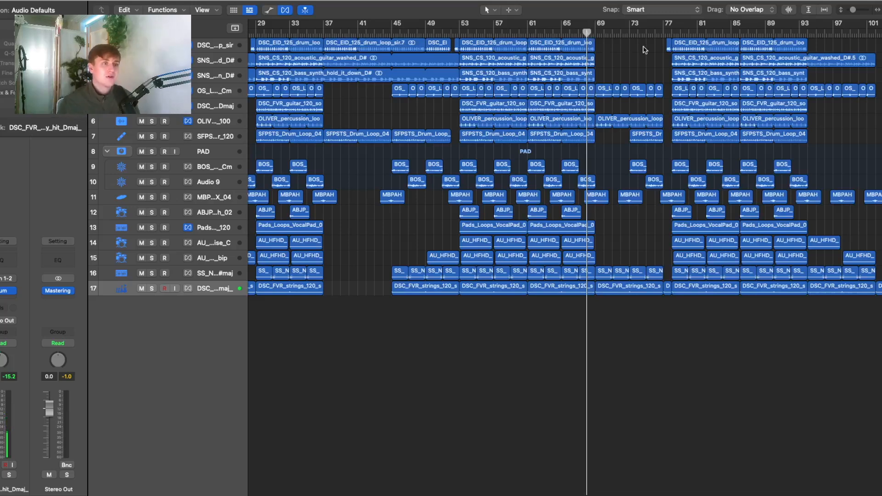
key(space)
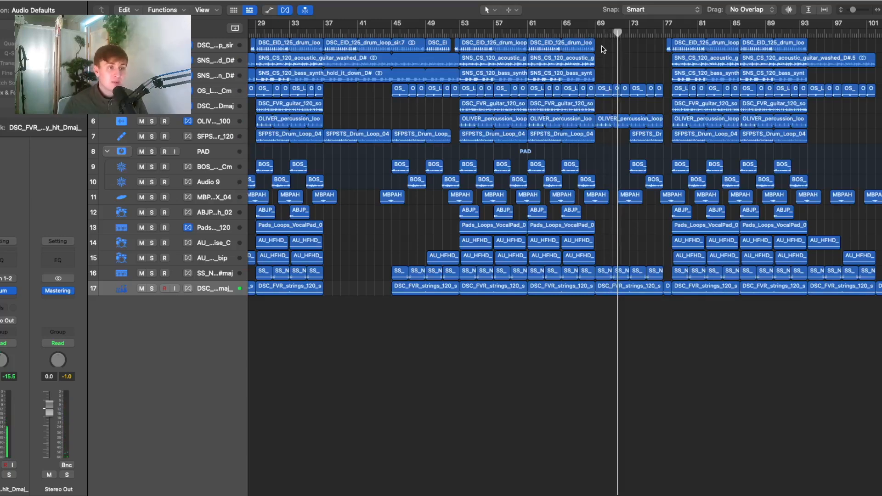
Replay the breakdown from just past bar 69, skip ahead to bar 73, and reposition the playhead near bar 75.
click(599, 34)
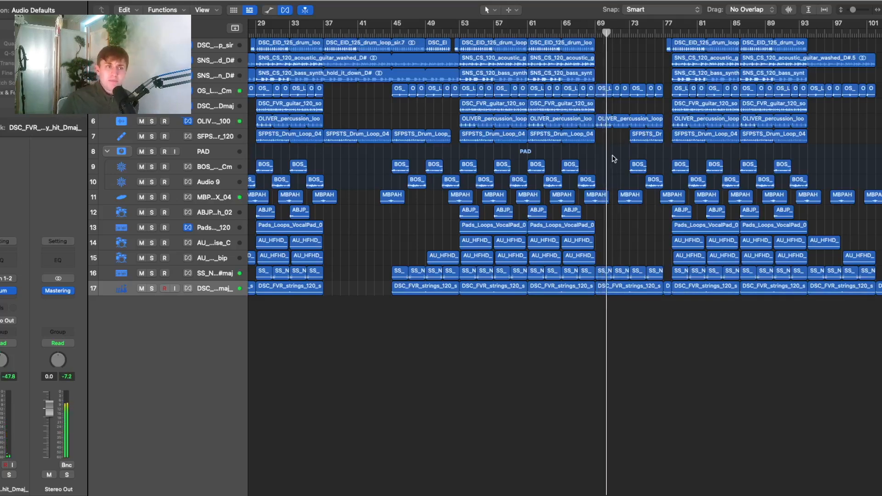
click(629, 33)
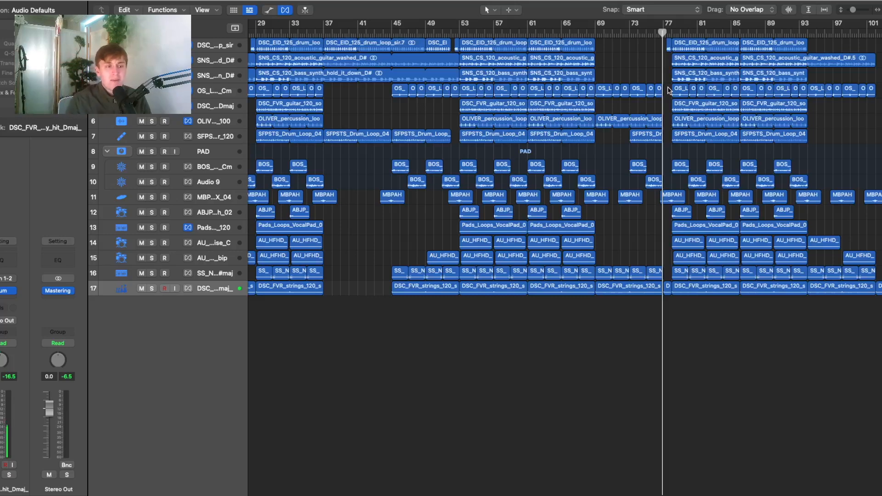
click(650, 33)
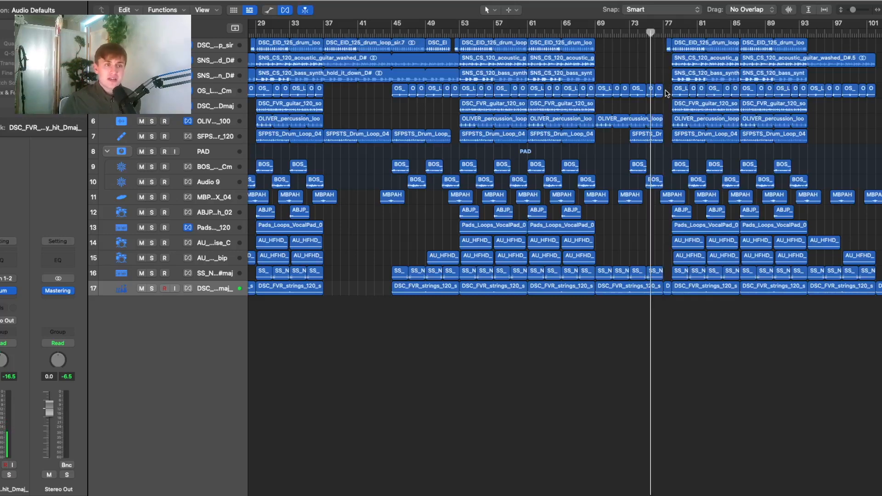
Play the end of the breakdown from near bar 75, and play the outro from bar 93 where the drums and bass drop out.
key(space)
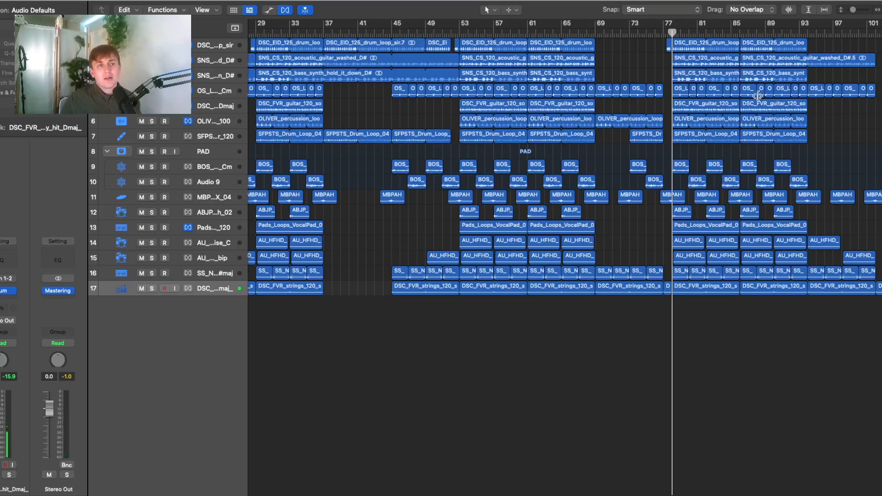
scroll(737, 69, right, 1)
click(807, 33)
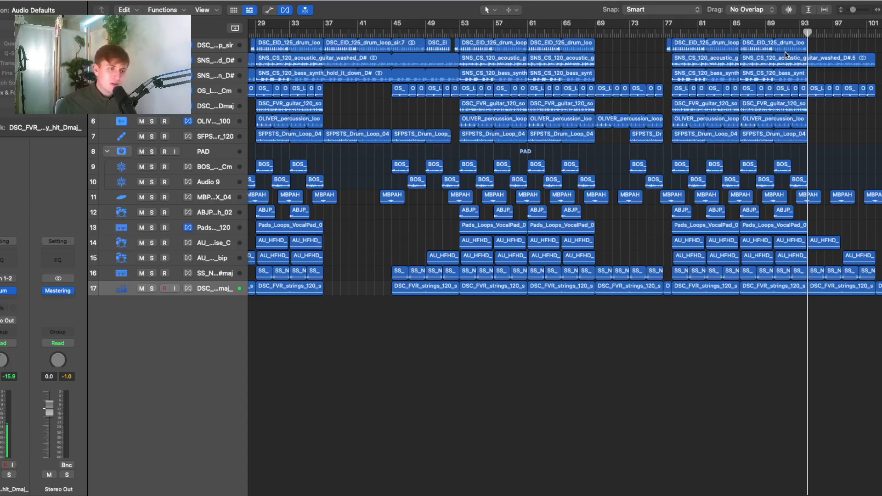
key(space)
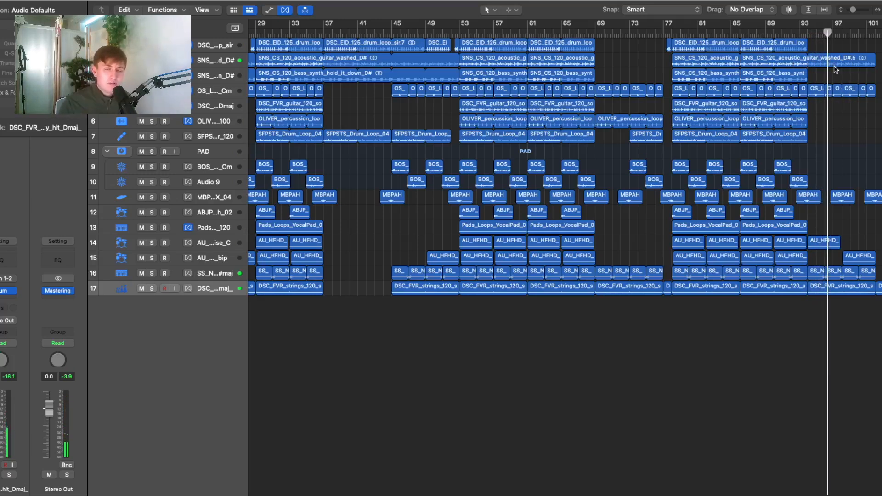
scroll(836, 69, left, 10)
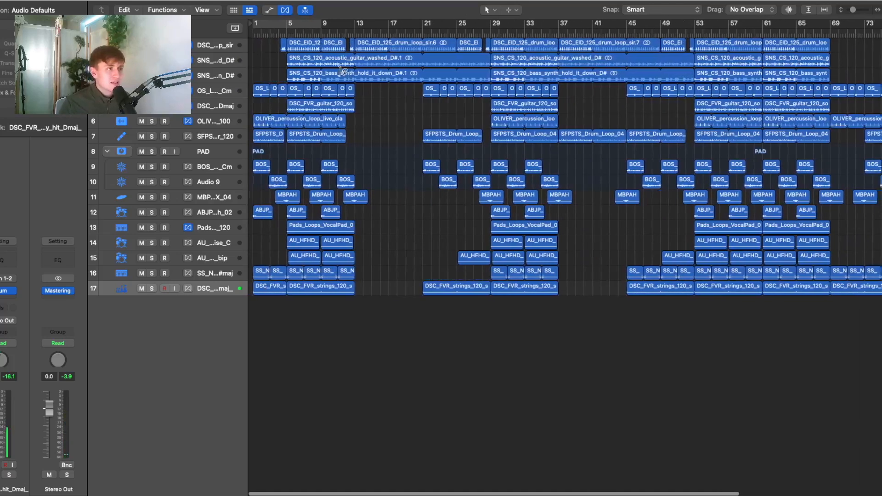
scroll(651, 69, right, 10)
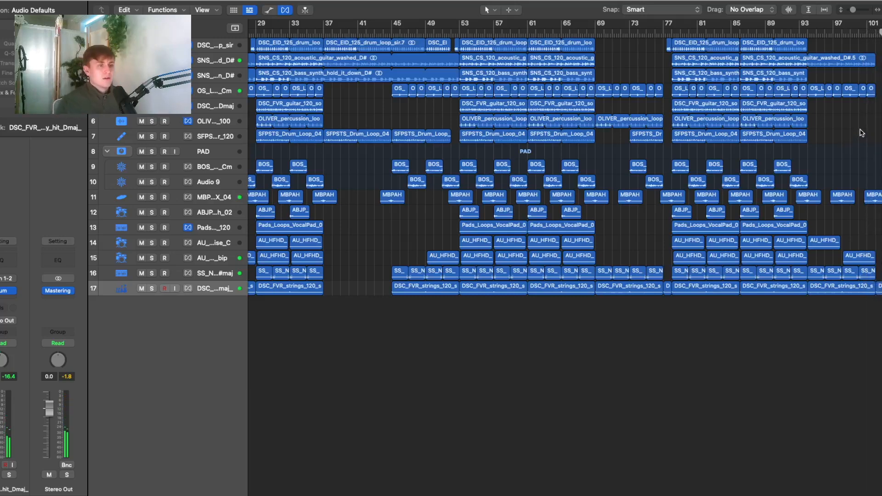
Show the mixer and inspect the Mastering Assistant on the Stereo Out channel, closing the plug-in when done.
key(x)
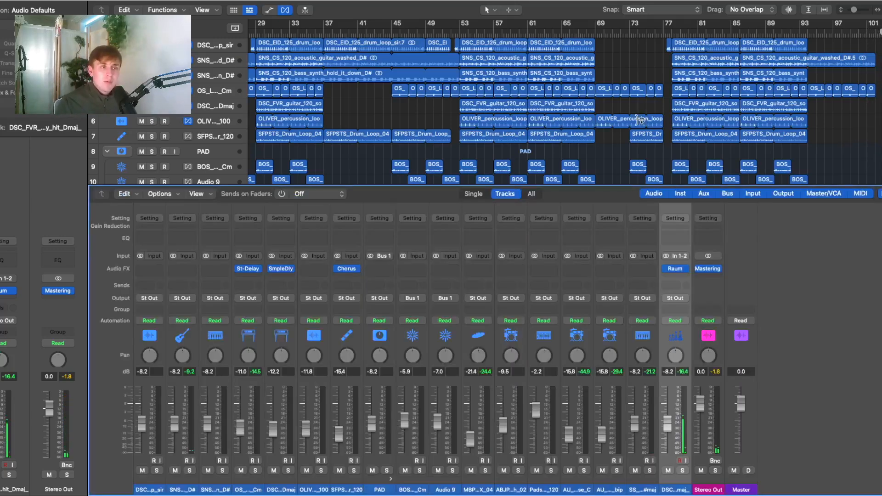
click(707, 269)
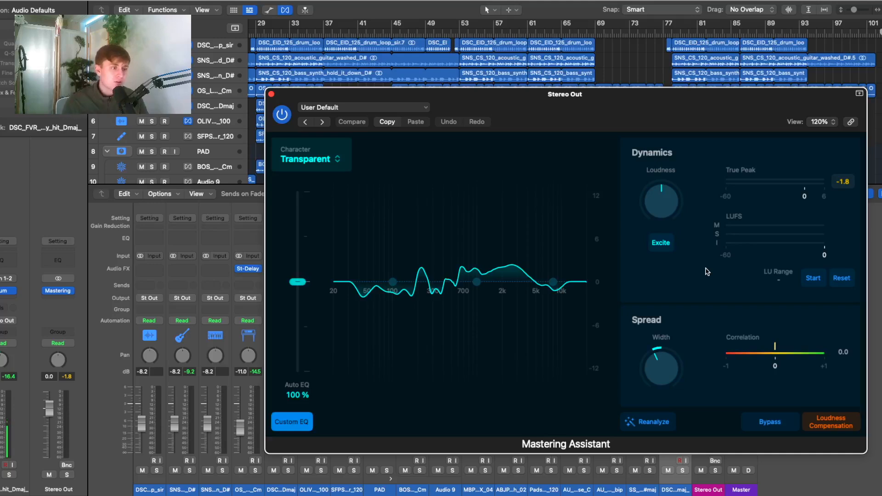
click(271, 94)
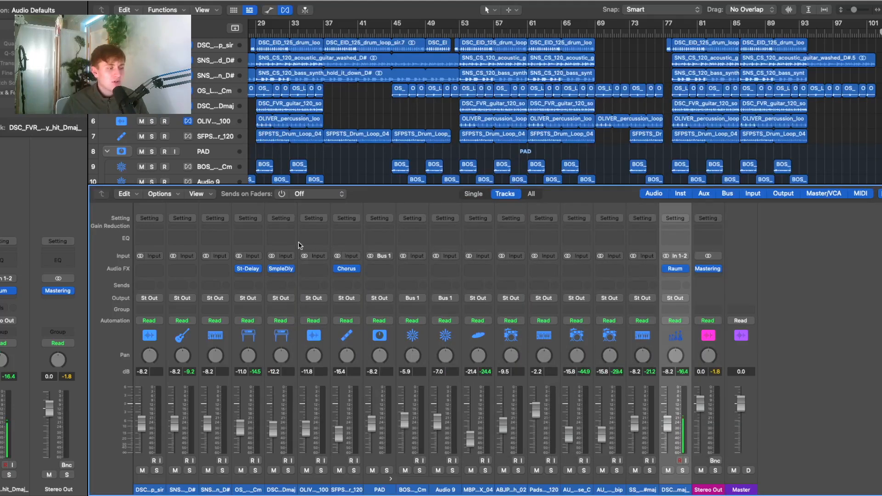
Select the electric piano chords track and inspect the settings of its Stereo Delay effect.
click(214, 107)
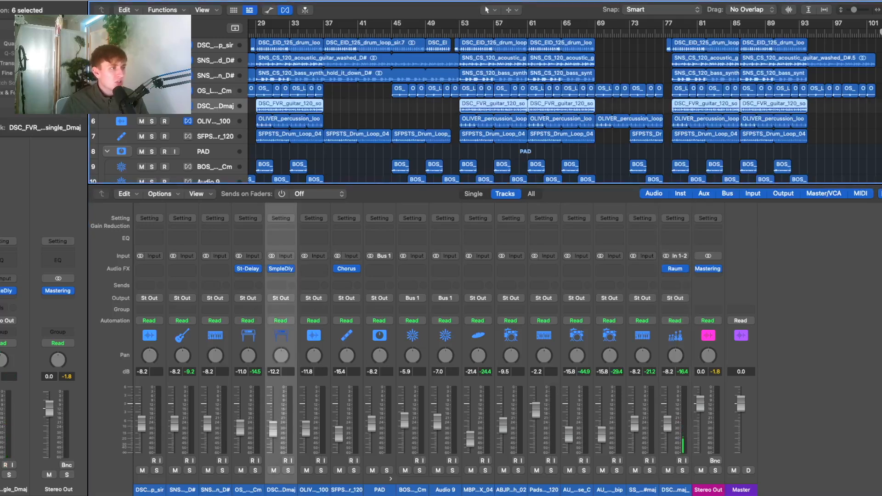
click(203, 91)
click(251, 270)
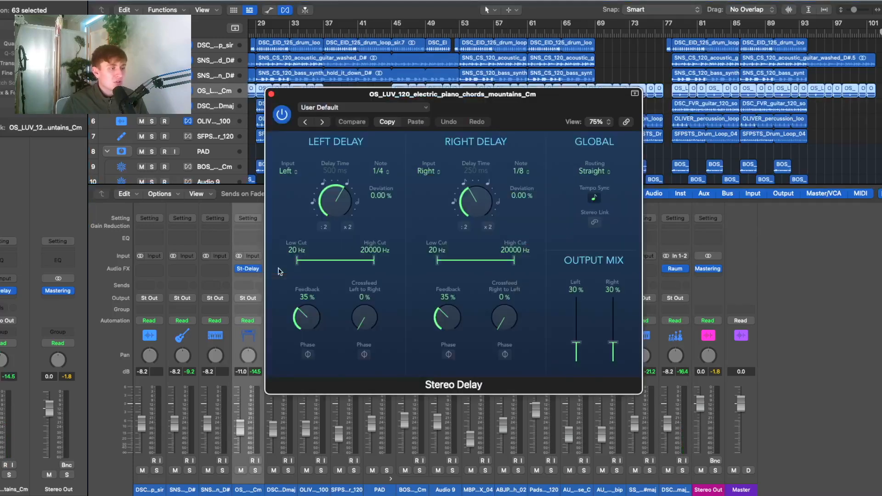
click(271, 95)
Inspect the Sample Delay settings on the DSC_FVR guitar track and close the plug-in.
click(282, 270)
click(284, 271)
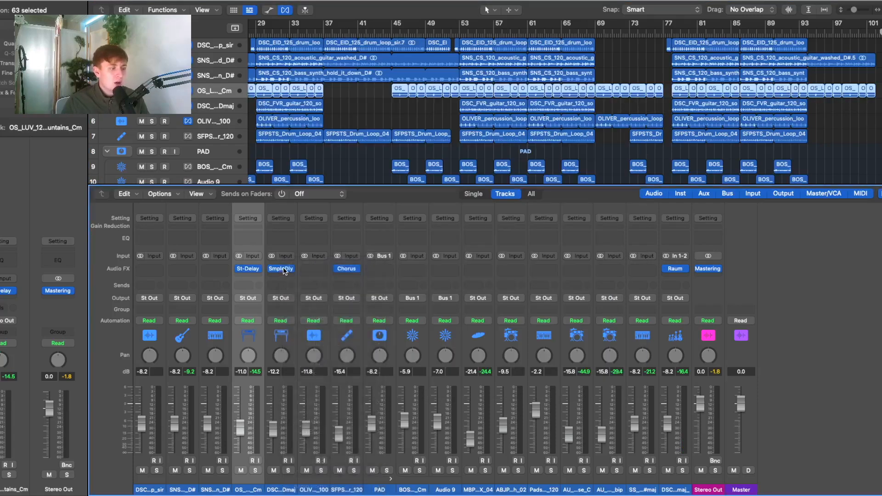
click(285, 271)
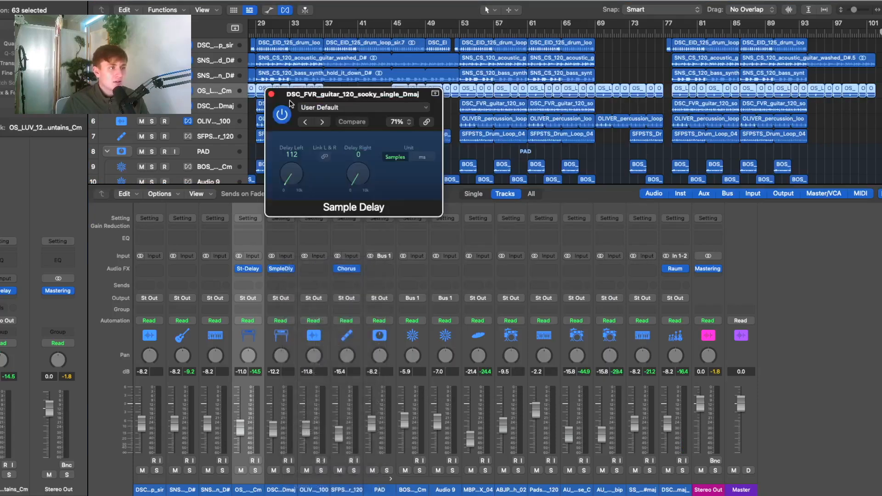
click(272, 95)
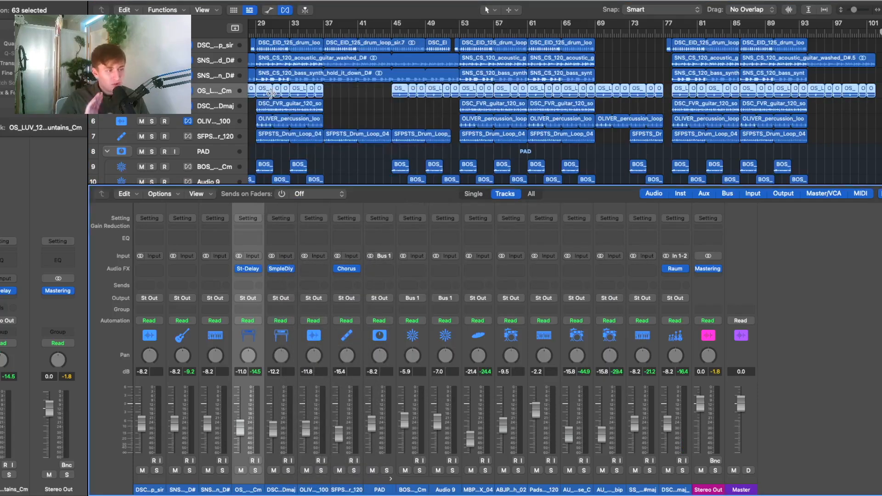
Inspect the Chorus effect on the shaker loop track, close it, and hide the mixer.
click(348, 269)
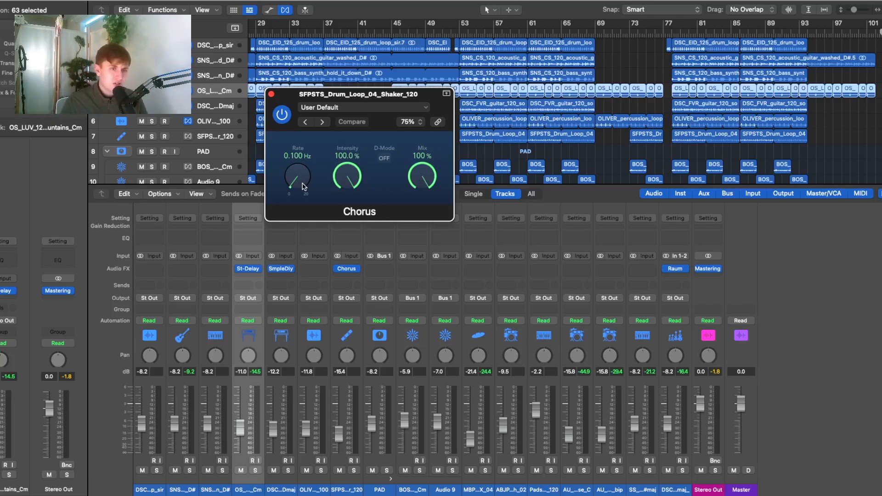
click(271, 95)
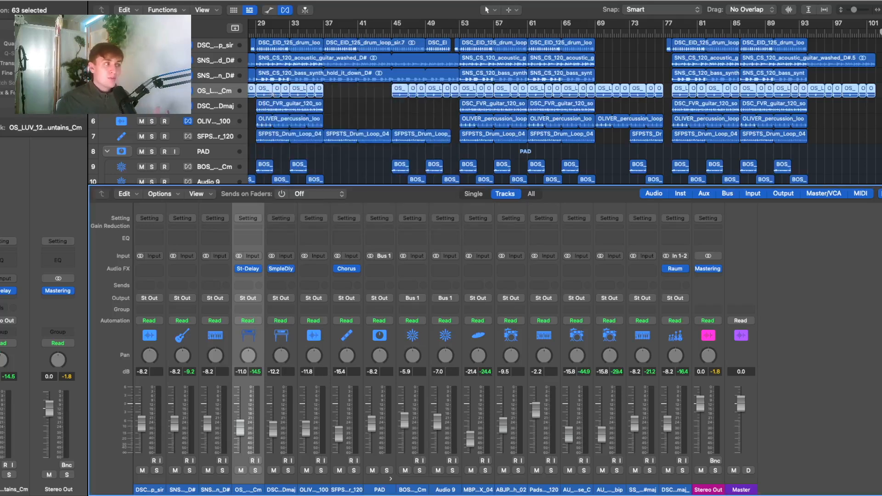
key(x)
click(379, 224)
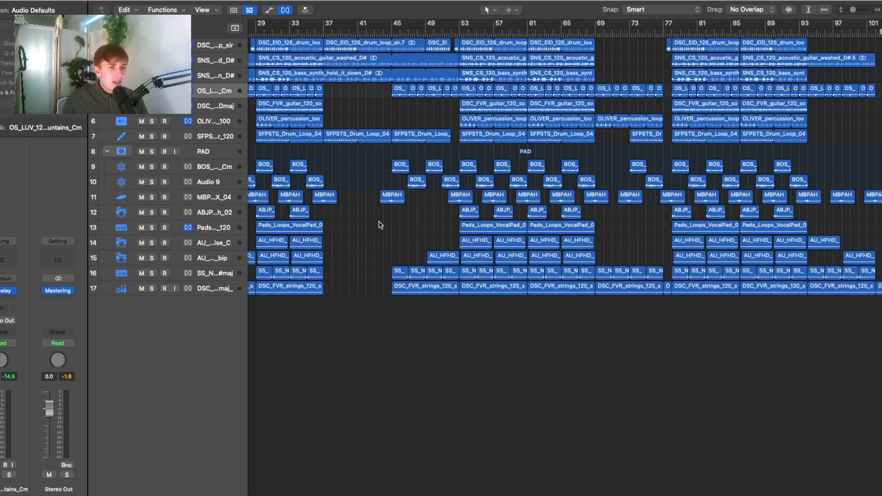
Return to the start of the song and move the playhead to about bar 13 to play the transition there.
scroll(414, 184, left, 6)
click(253, 34)
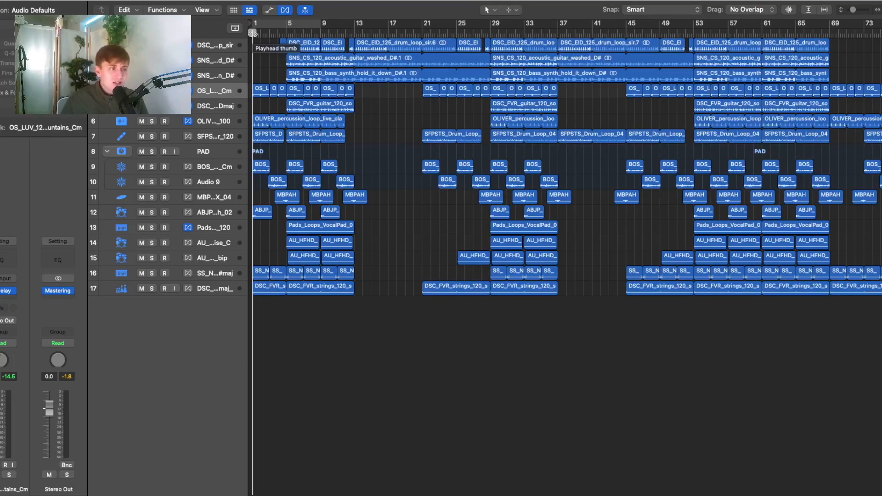
drag(252, 34, 356, 34)
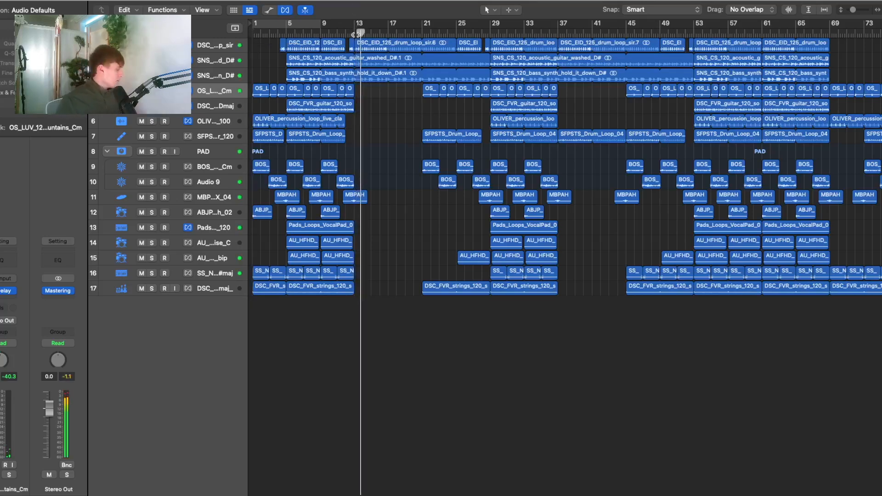